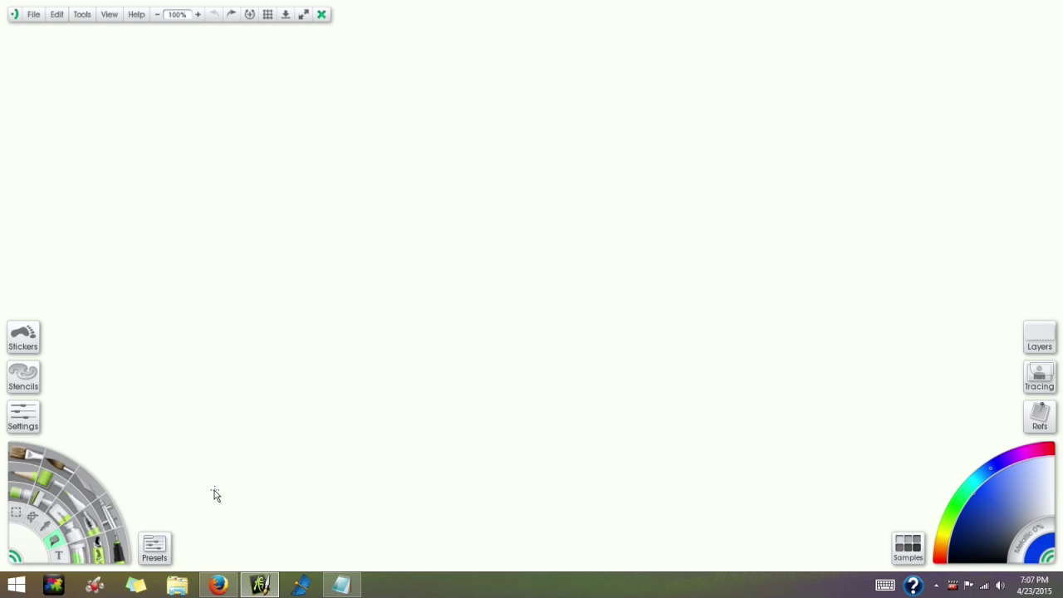
# Switch to the browser and find the carpet grain texture attached in the "Watercolor bleed effect" forum thread
pyautogui.click(218, 585)
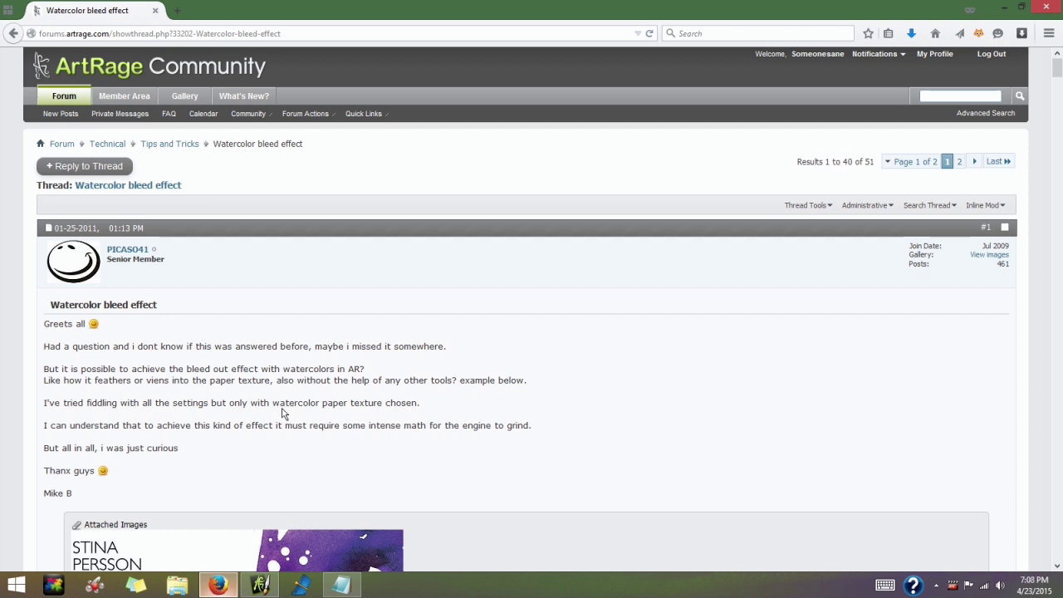
pyautogui.scroll(-8, 307, 353)
pyautogui.scroll(-10, 306, 354)
pyautogui.scroll(-6, 307, 349)
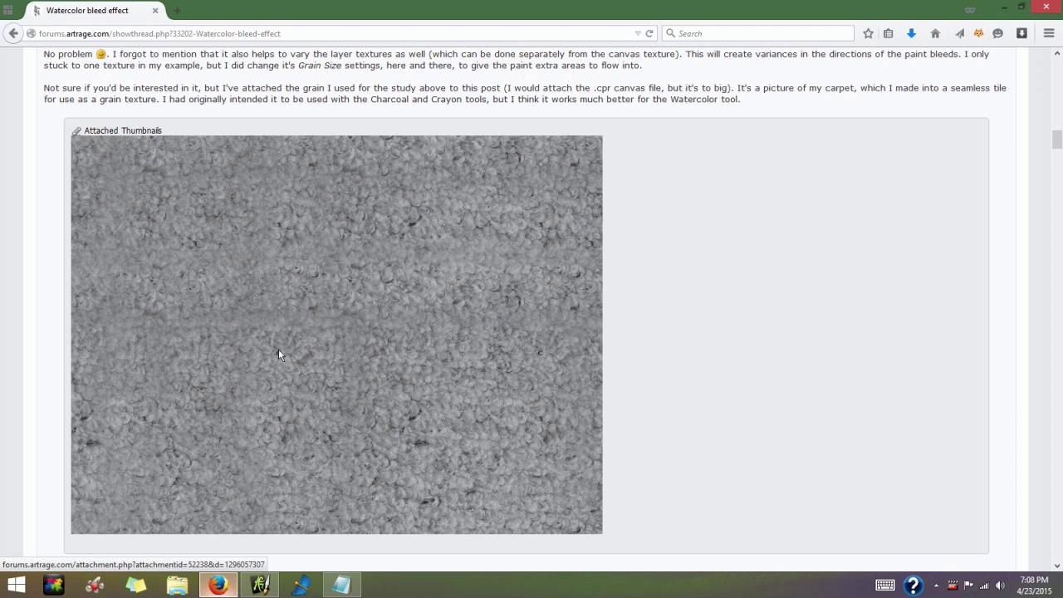
pyautogui.rightClick(298, 306)
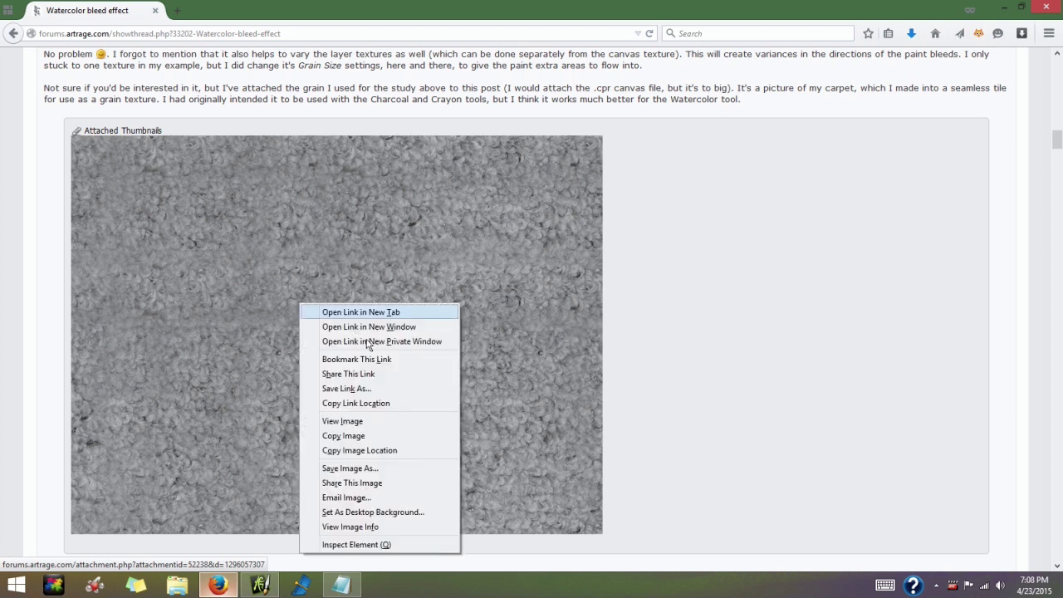
pyautogui.click(695, 367)
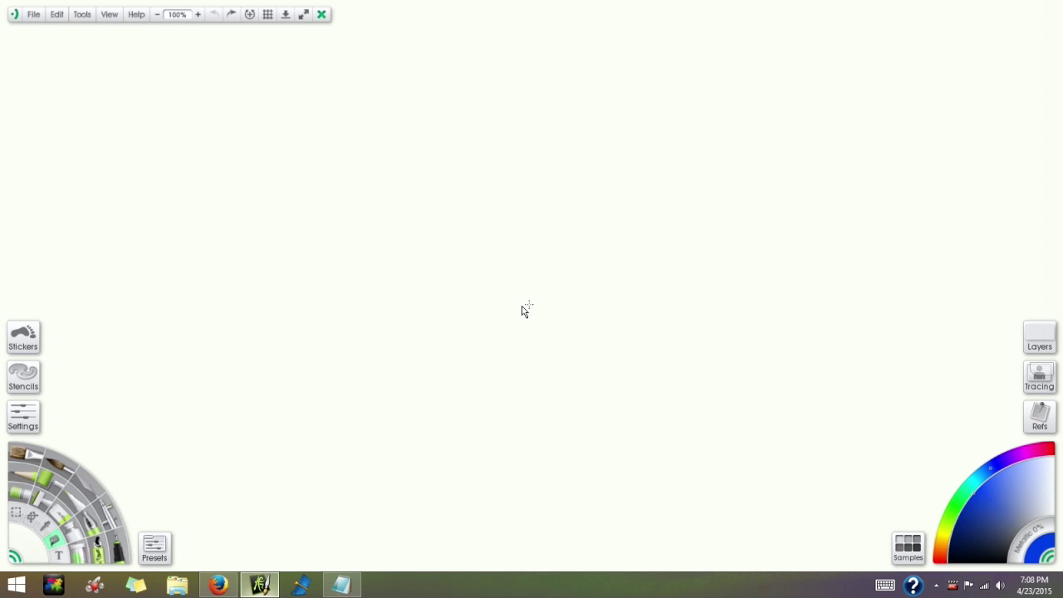
# Open the canvas settings in ArtRage and load g7.jpg from disk as the canvas grain
pyautogui.click(109, 14)
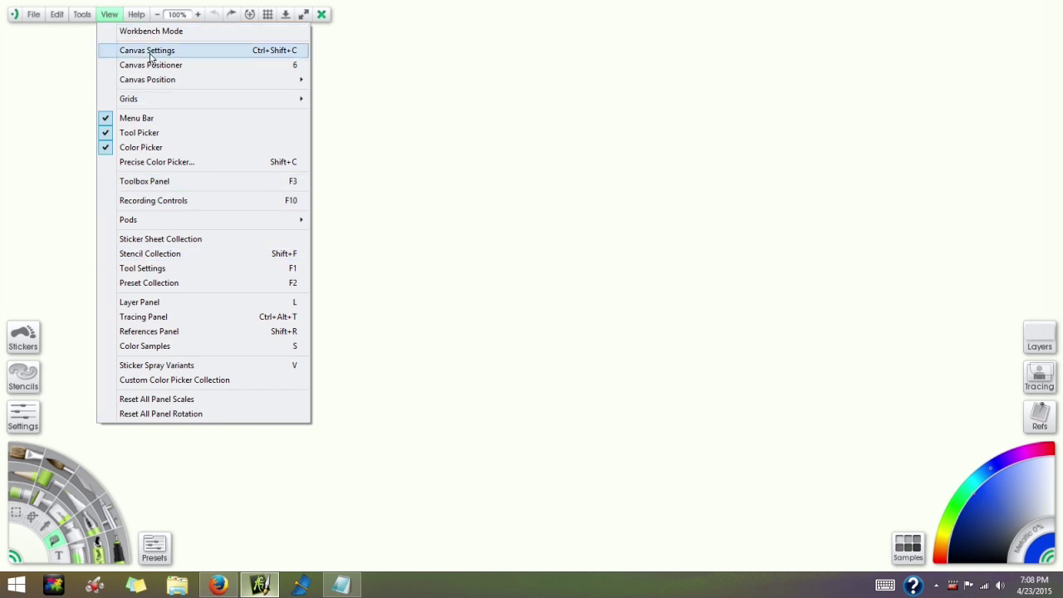
pyautogui.click(181, 52)
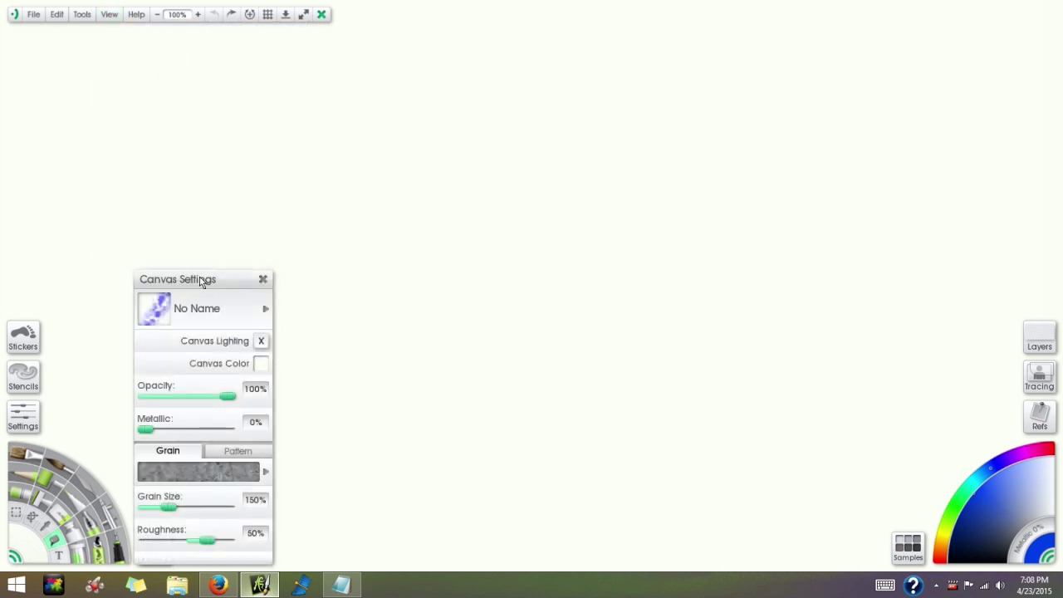
pyautogui.moveTo(208, 283); pyautogui.dragTo(512, 144)
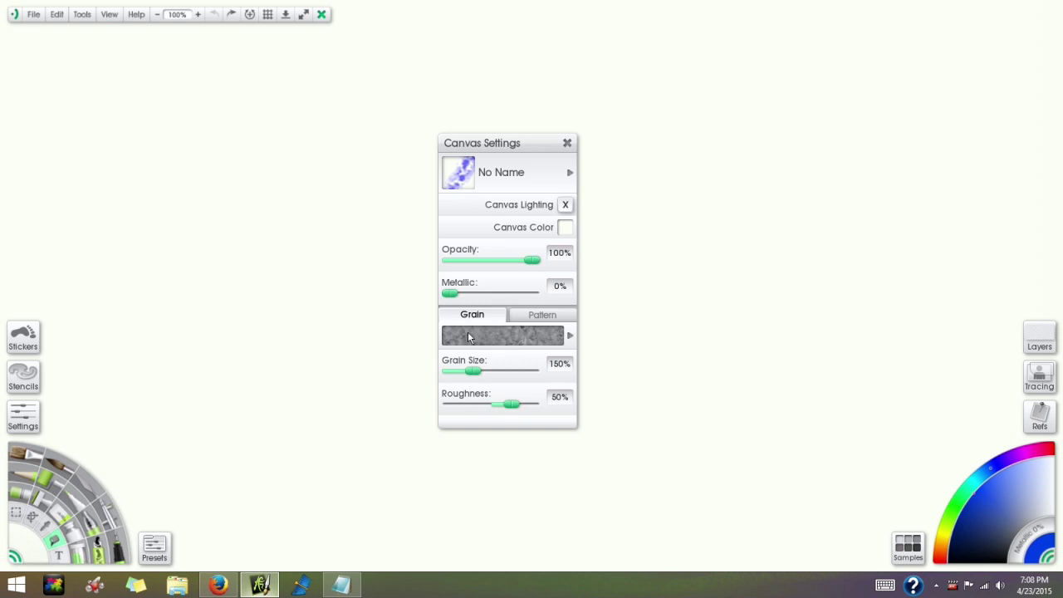
pyautogui.click(534, 334)
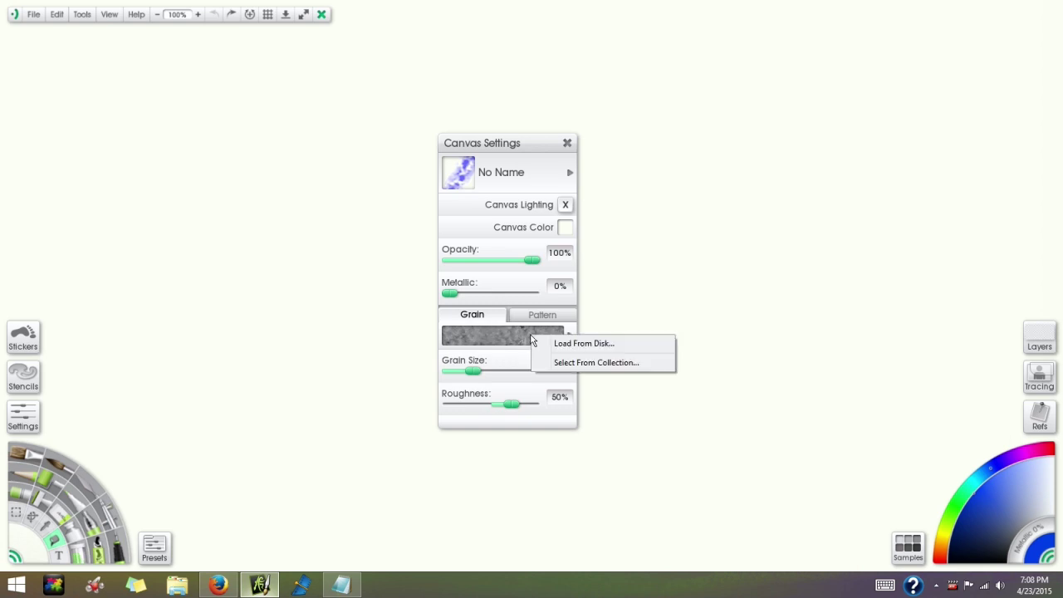
pyautogui.click(603, 345)
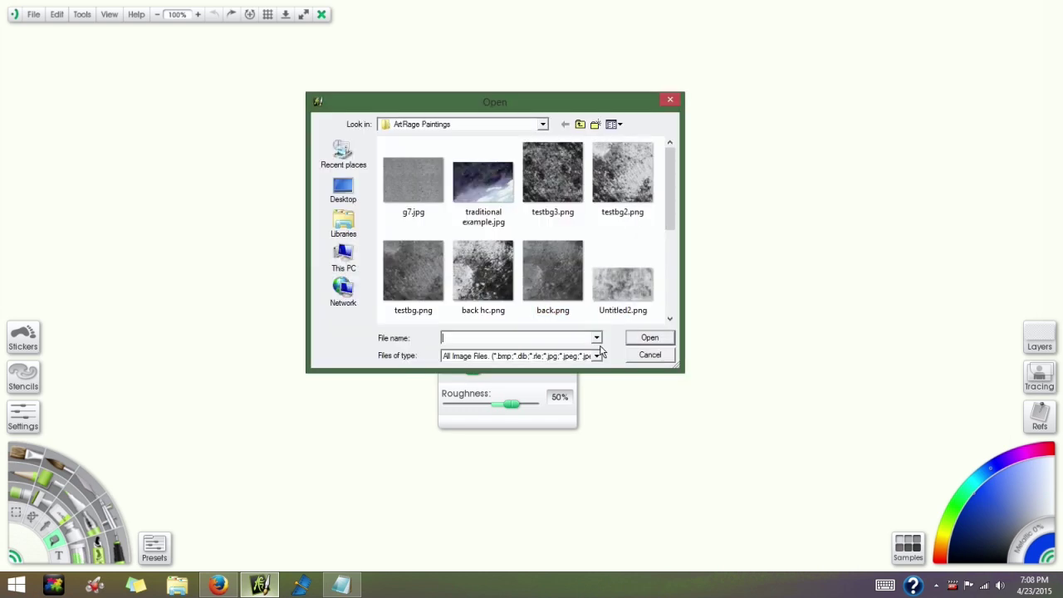
pyautogui.click(412, 188)
pyautogui.click(646, 338)
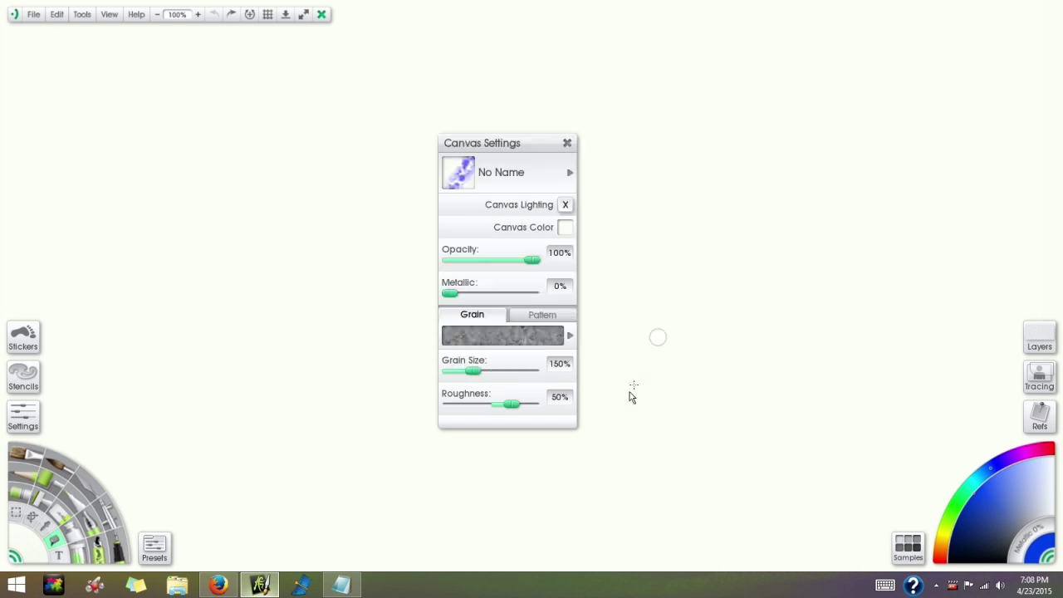
# Set the canvas grain size to 200%, enable canvas lighting, and set the roughness to 44%
pyautogui.moveTo(533, 147); pyautogui.dragTo(230, 284)
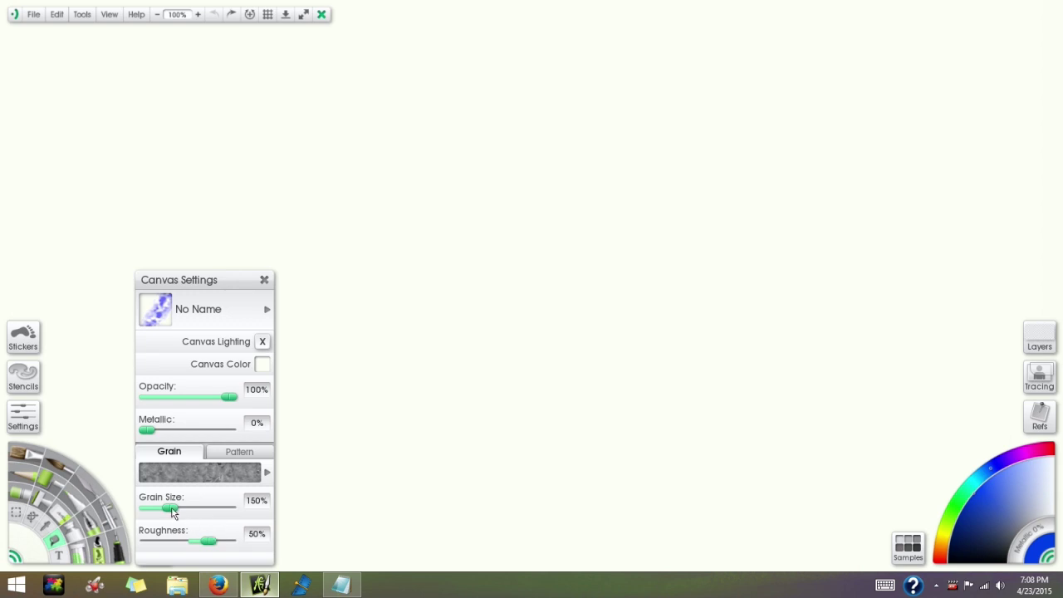
pyautogui.moveTo(172, 509); pyautogui.dragTo(236, 541)
pyautogui.click(262, 341)
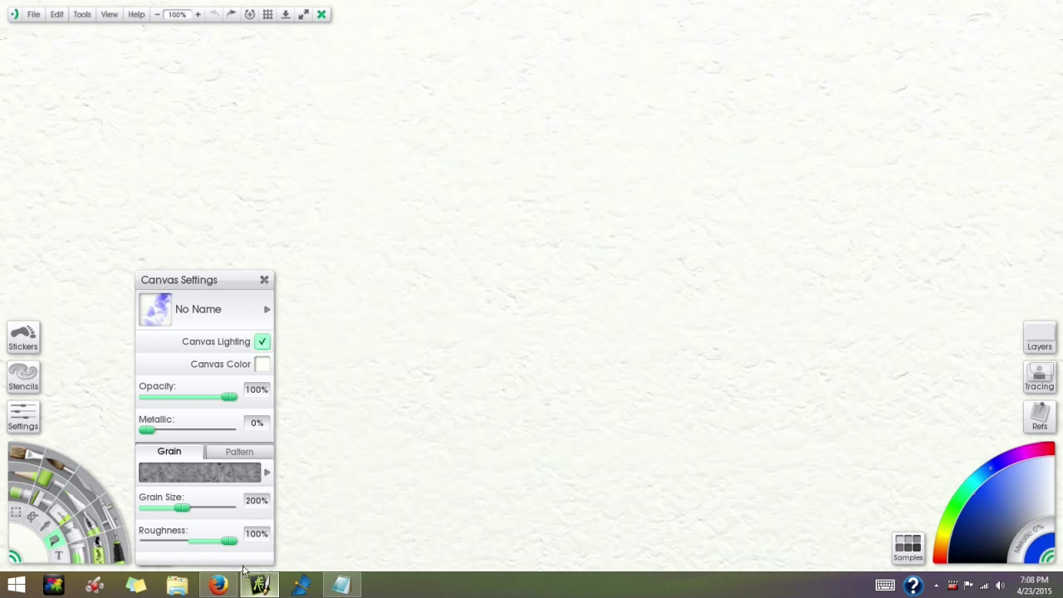
pyautogui.moveTo(215, 543)
pyautogui.mouseDown()
pyautogui.moveTo(205, 549)
pyautogui.moveTo(229, 543)
pyautogui.moveTo(165, 535)
pyautogui.moveTo(157, 554)
pyautogui.moveTo(145, 543)
pyautogui.moveTo(177, 567)
pyautogui.moveTo(206, 542)
pyautogui.mouseUp()
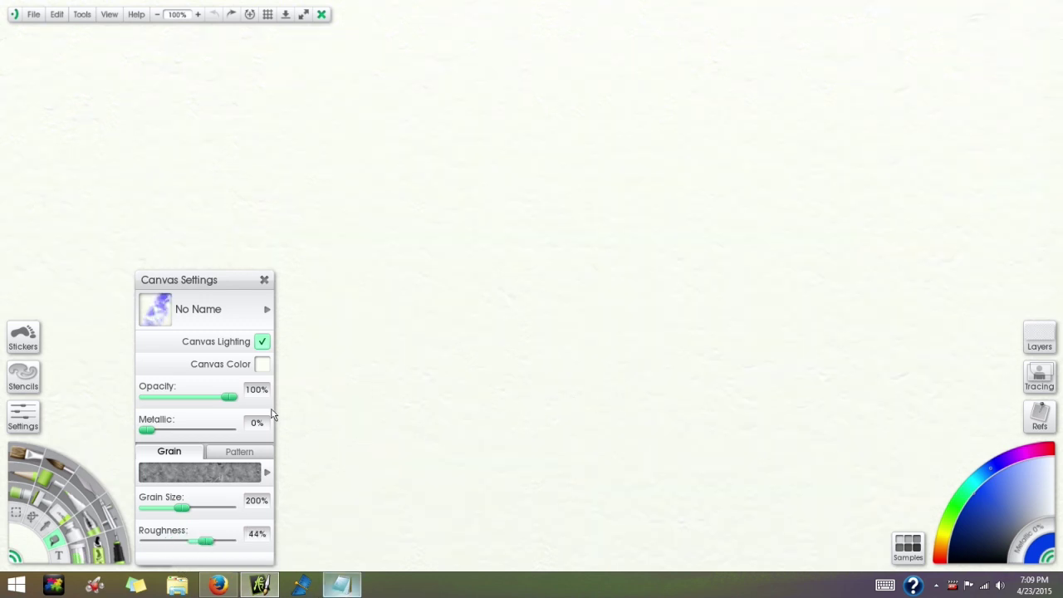
# Choose the watercolor brush, show its settings, and reset the tool to its defaults
pyautogui.click(55, 467)
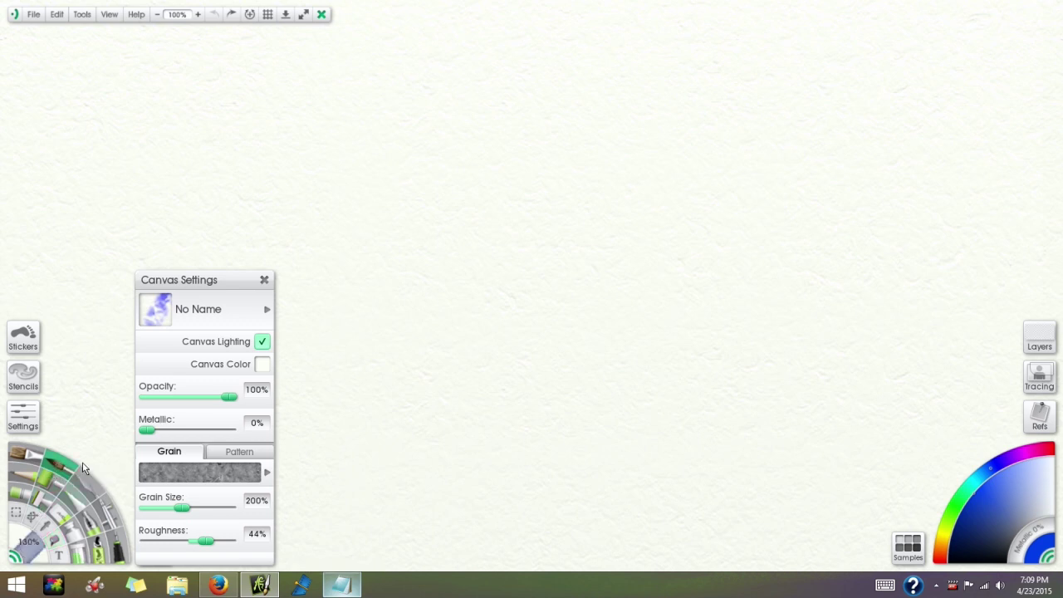
pyautogui.click(22, 420)
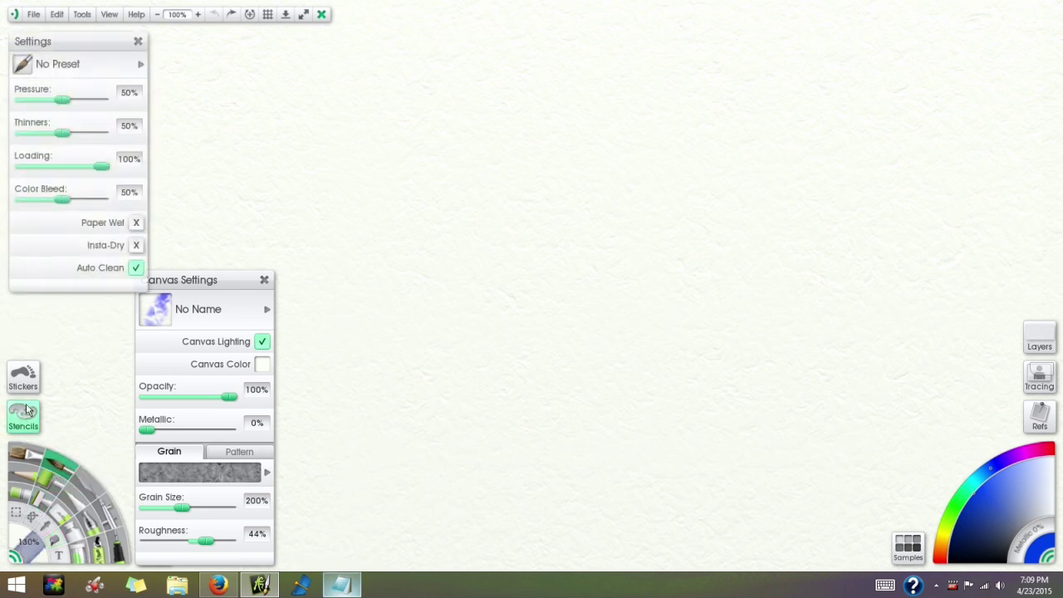
pyautogui.click(139, 66)
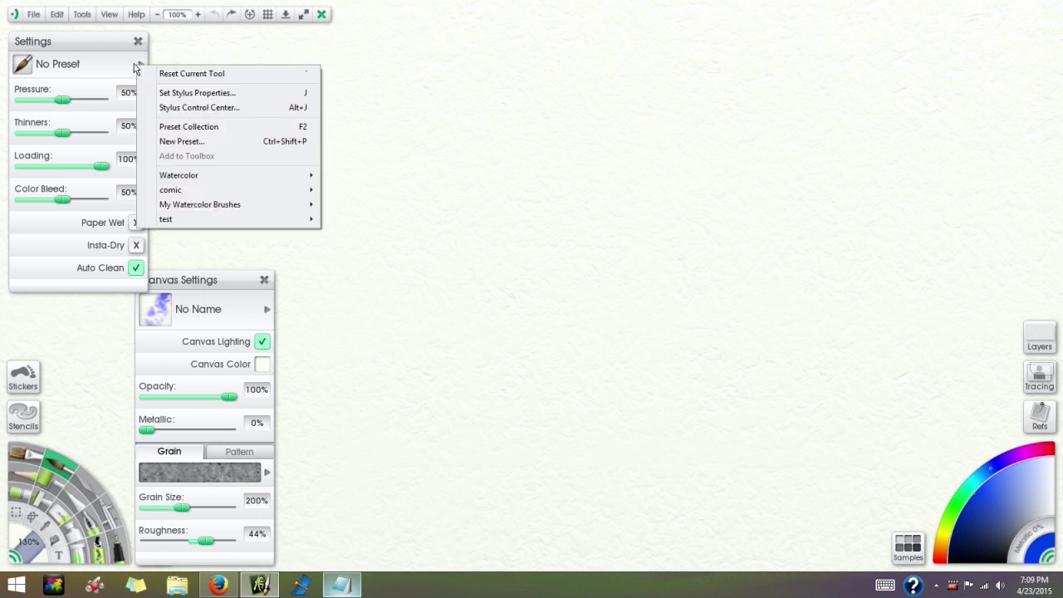
pyautogui.click(213, 75)
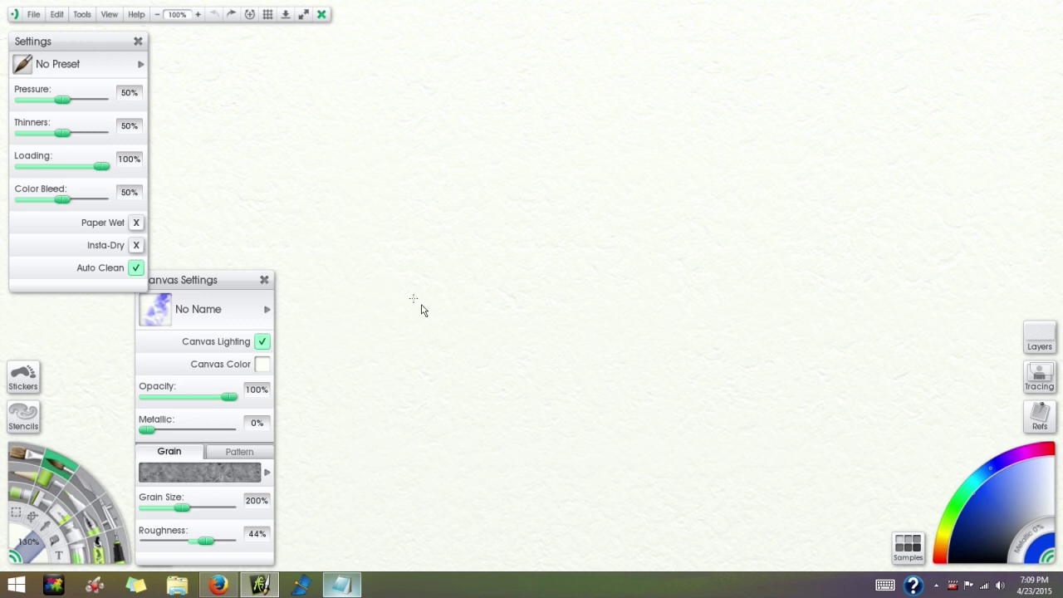
# Enlarge the brush to 150% and paint a broad blue watercolor wash across the upper canvas
pyautogui.moveTo(452, 340)
pyautogui.mouseDown()
pyautogui.moveTo(498, 338)
pyautogui.moveTo(507, 259)
pyautogui.mouseUp()
pyautogui.moveTo(418, 189); pyautogui.dragTo(462, 186)
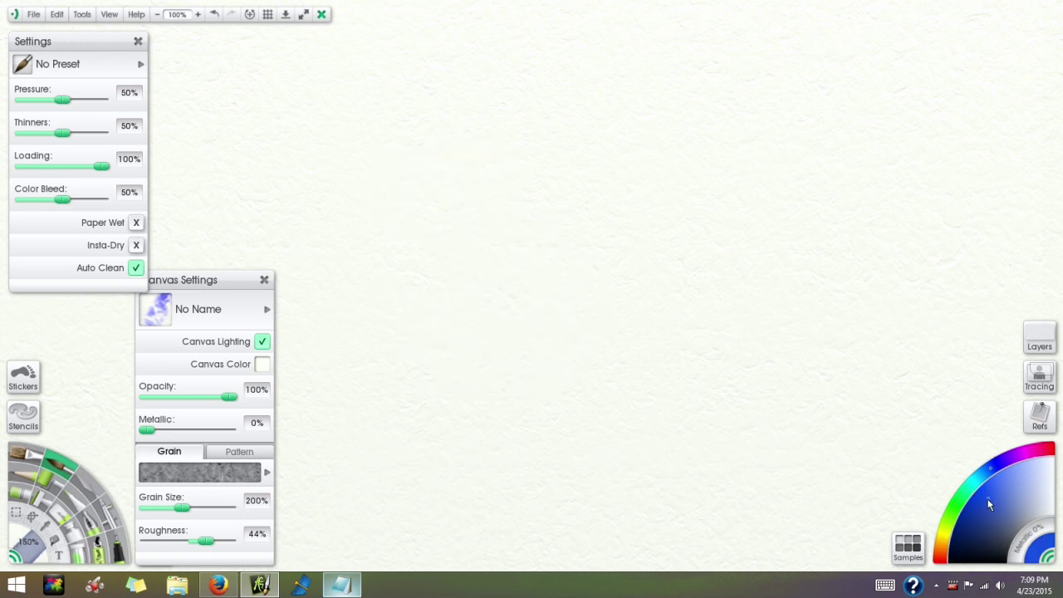
pyautogui.moveTo(341, 156)
pyautogui.mouseDown()
pyautogui.moveTo(407, 160)
pyautogui.moveTo(629, 106)
pyautogui.moveTo(734, 107)
pyautogui.moveTo(662, 166)
pyautogui.moveTo(403, 176)
pyautogui.moveTo(445, 153)
pyautogui.moveTo(641, 173)
pyautogui.moveTo(710, 197)
pyautogui.moveTo(389, 201)
pyautogui.moveTo(650, 206)
pyautogui.mouseUp()
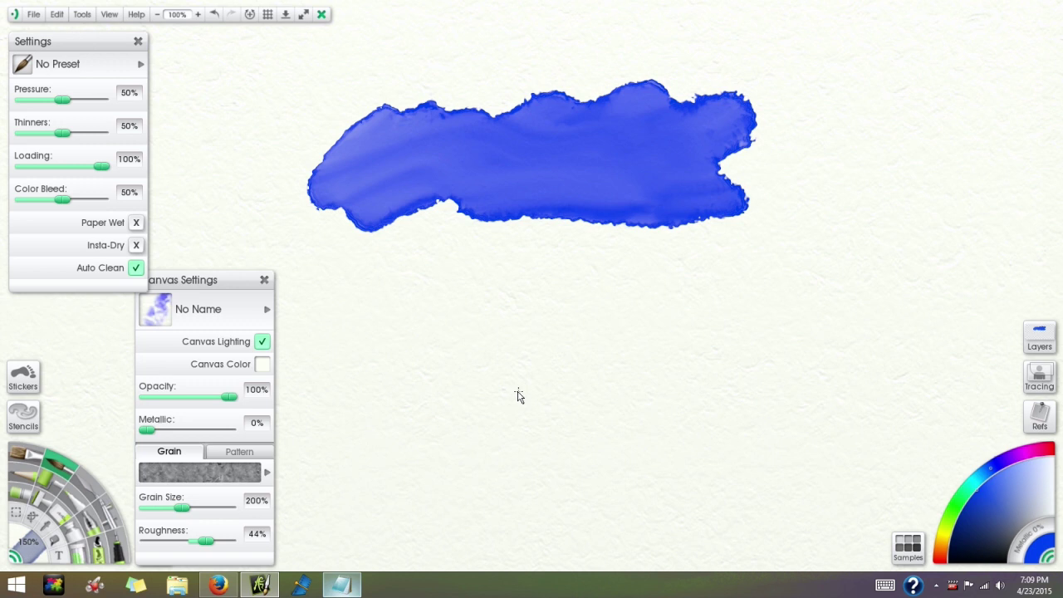
# Increase the canvas roughness and brush size, and paint a second blue stroke below the first wash
pyautogui.moveTo(203, 540); pyautogui.dragTo(224, 541)
pyautogui.keyDown('shift'); pyautogui.moveTo(408, 318); pyautogui.dragTo(451, 319); pyautogui.keyUp('shift')
pyautogui.moveTo(375, 266)
pyautogui.mouseDown()
pyautogui.moveTo(374, 220)
pyautogui.moveTo(545, 238)
pyautogui.moveTo(681, 224)
pyautogui.moveTo(325, 268)
pyautogui.moveTo(349, 199)
pyautogui.moveTo(681, 208)
pyautogui.moveTo(697, 249)
pyautogui.mouseUp()
# Paint a blue stroke with further increased canvas roughness and a 236% brush, and another one below it at 10% roughness
pyautogui.moveTo(222, 541); pyautogui.dragTo(273, 539)
pyautogui.press(']')
pyautogui.moveTo(396, 340)
pyautogui.mouseDown()
pyautogui.moveTo(419, 295)
pyautogui.moveTo(637, 322)
pyautogui.moveTo(680, 355)
pyautogui.moveTo(456, 328)
pyautogui.moveTo(444, 348)
pyautogui.moveTo(402, 365)
pyautogui.moveTo(286, 266)
pyautogui.moveTo(349, 370)
pyautogui.moveTo(723, 379)
pyautogui.moveTo(722, 290)
pyautogui.moveTo(835, 309)
pyautogui.mouseUp()
pyautogui.moveTo(229, 542); pyautogui.dragTo(192, 544)
pyautogui.moveTo(428, 413)
pyautogui.mouseDown()
pyautogui.moveTo(474, 425)
pyautogui.moveTo(747, 419)
pyautogui.mouseUp()
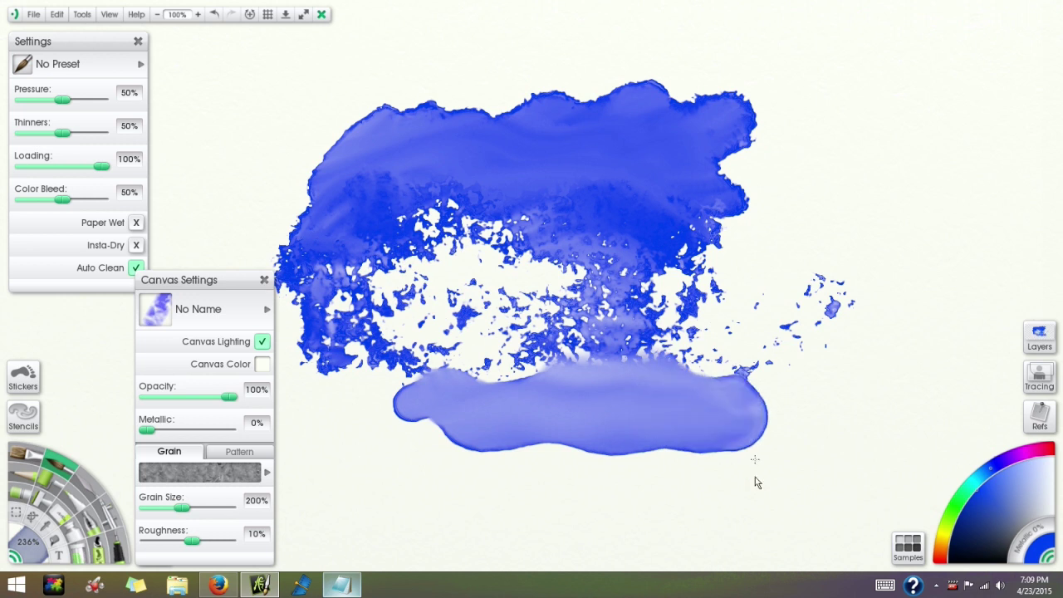
# Edit the painted layer's texture: turn off the use of the canvas texture and set the roughness to 71%
pyautogui.click(1038, 344)
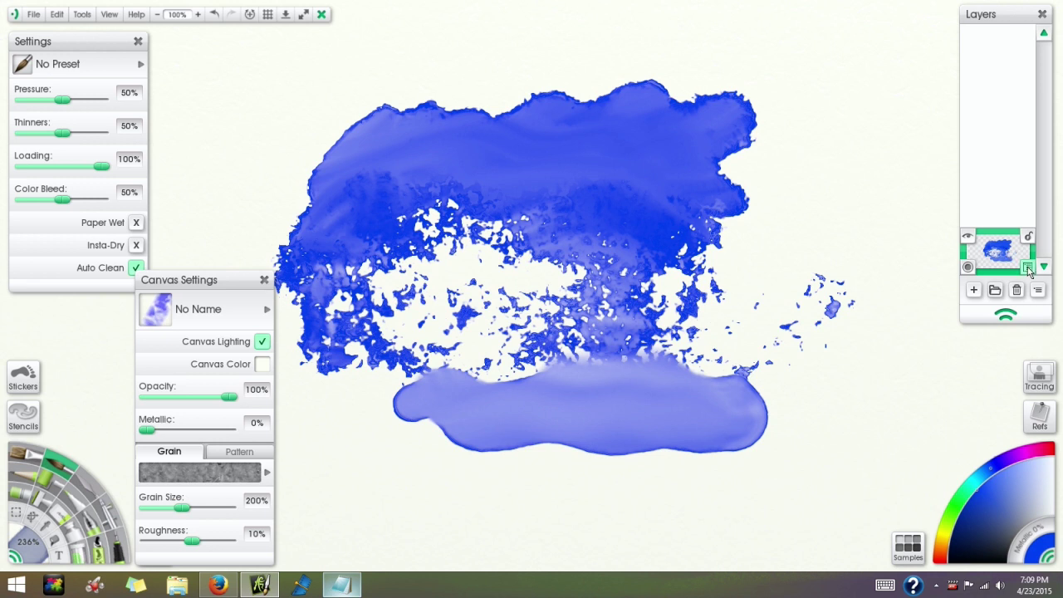
pyautogui.click(1027, 268)
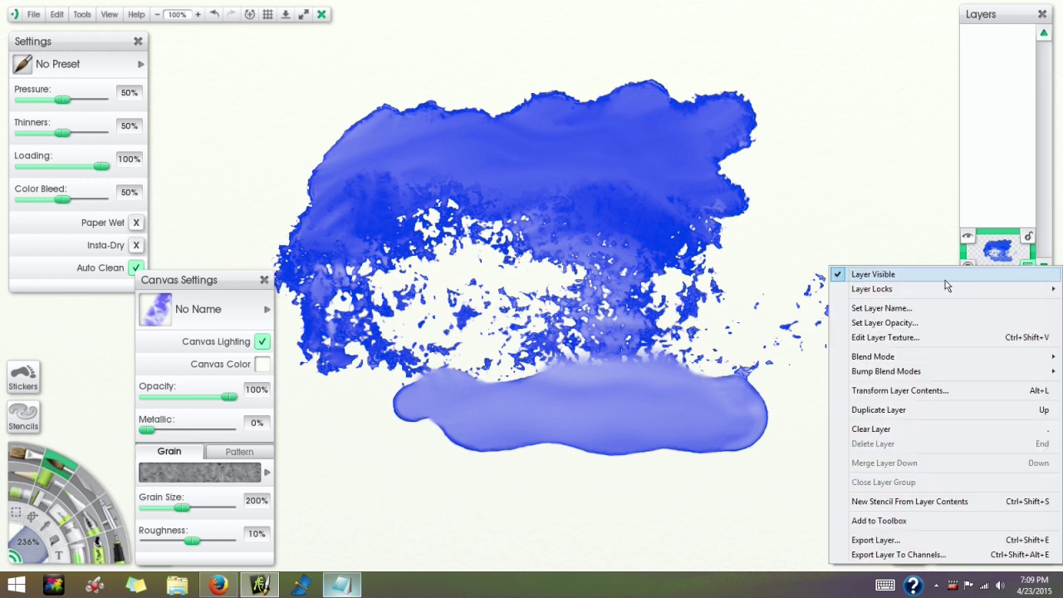
pyautogui.click(901, 344)
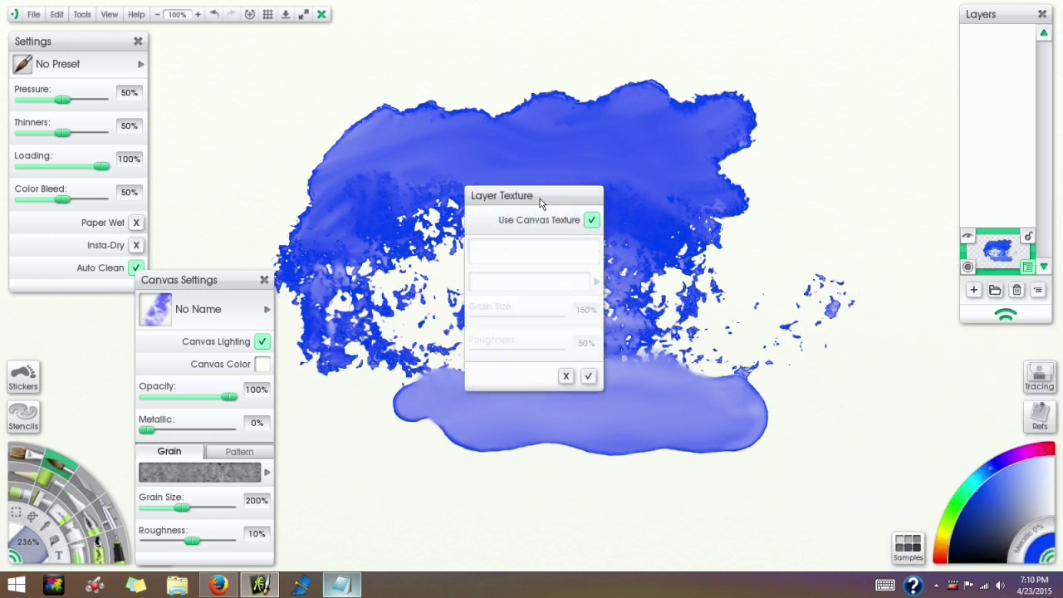
pyautogui.moveTo(539, 197); pyautogui.dragTo(374, 281)
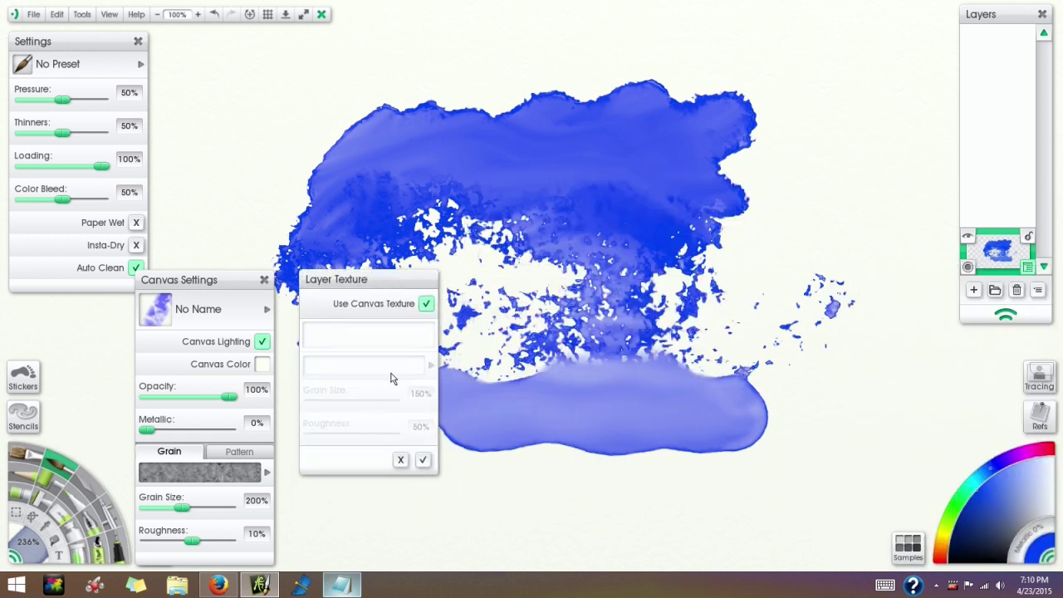
pyautogui.click(425, 304)
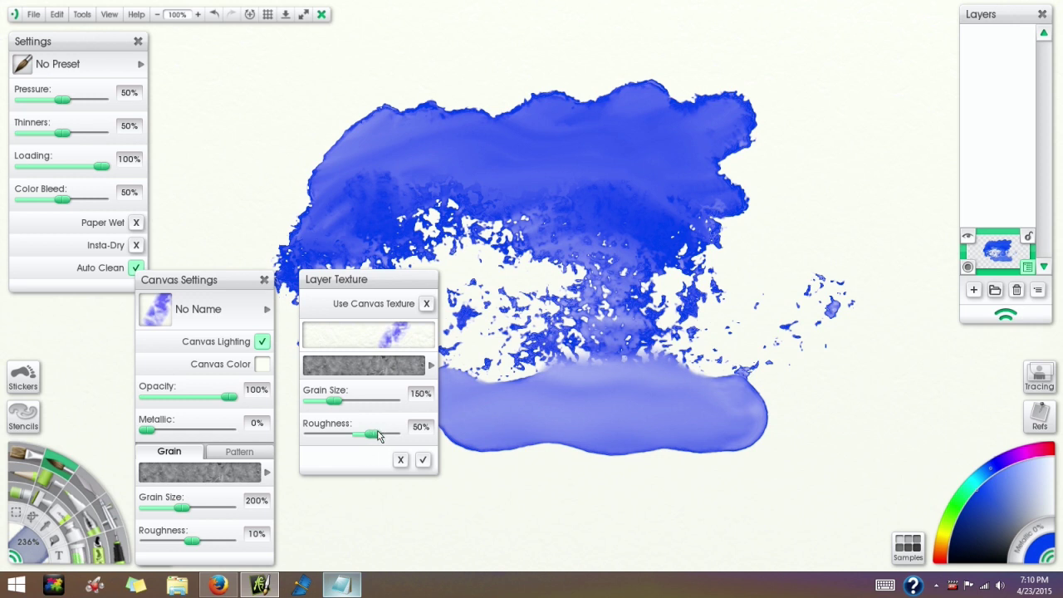
pyautogui.moveTo(371, 438)
pyautogui.mouseDown()
pyautogui.moveTo(345, 438)
pyautogui.moveTo(391, 435)
pyautogui.moveTo(382, 434)
pyautogui.mouseUp()
pyautogui.moveTo(390, 279); pyautogui.dragTo(839, 88)
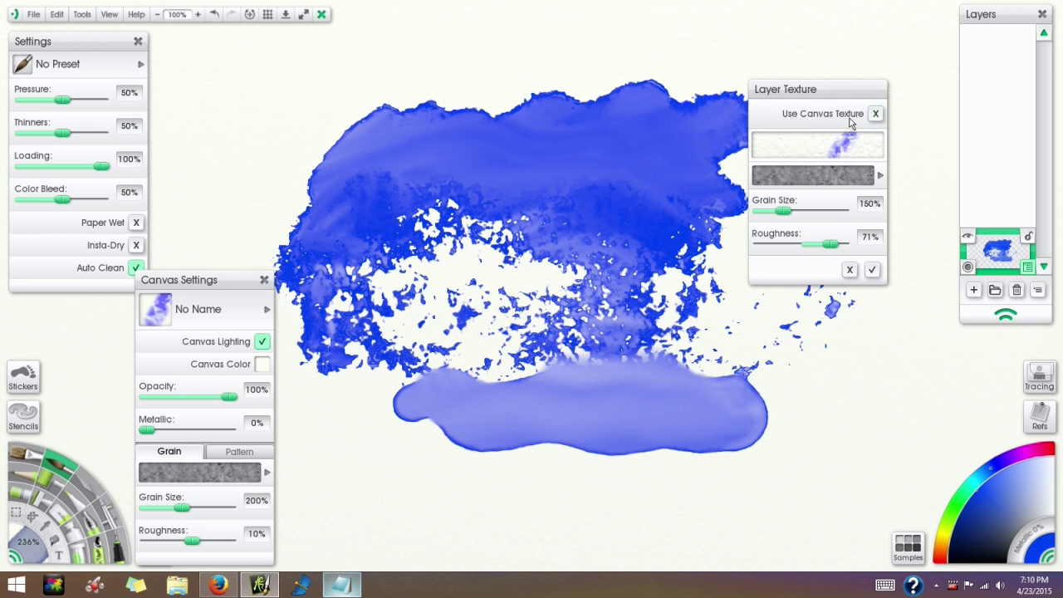
# Return the painted layer to the canvas texture and accept the layer texture settings
pyautogui.click(874, 114)
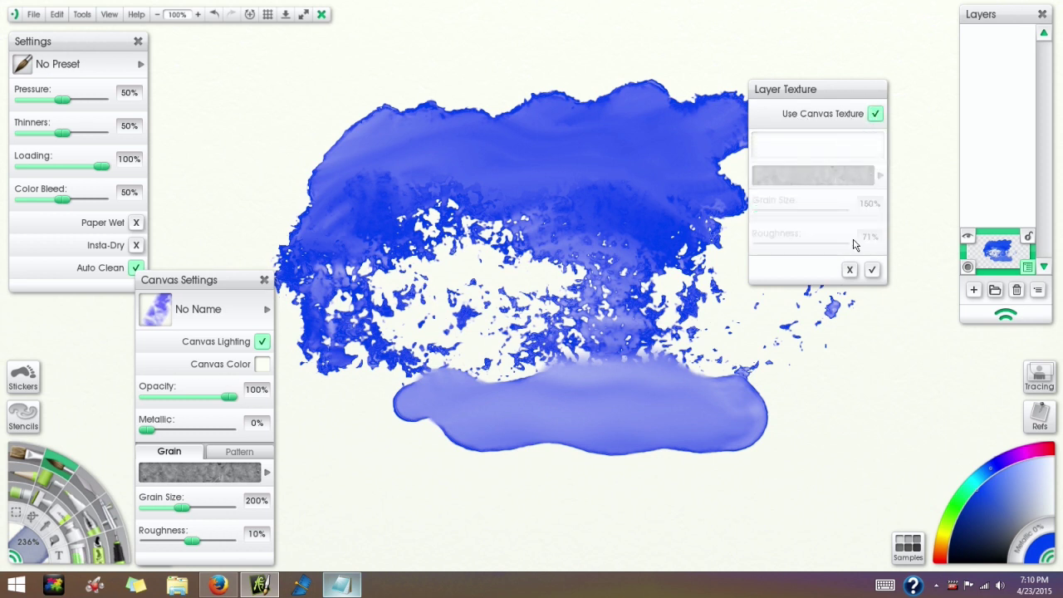
pyautogui.click(872, 270)
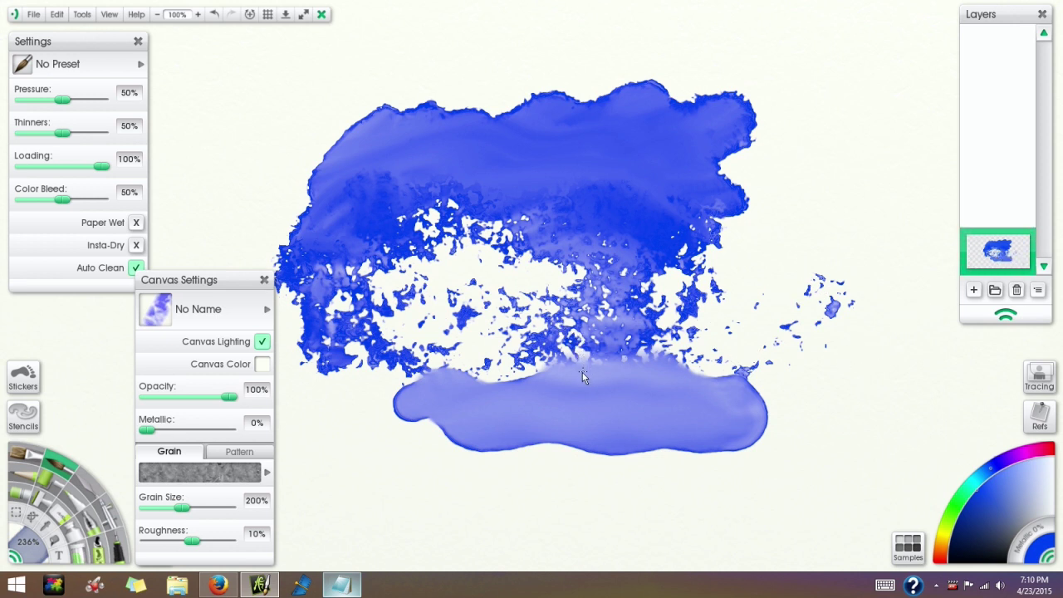
# Set the canvas roughness to 31% and add a new layer above the painted one
pyautogui.moveTo(194, 537); pyautogui.dragTo(204, 540)
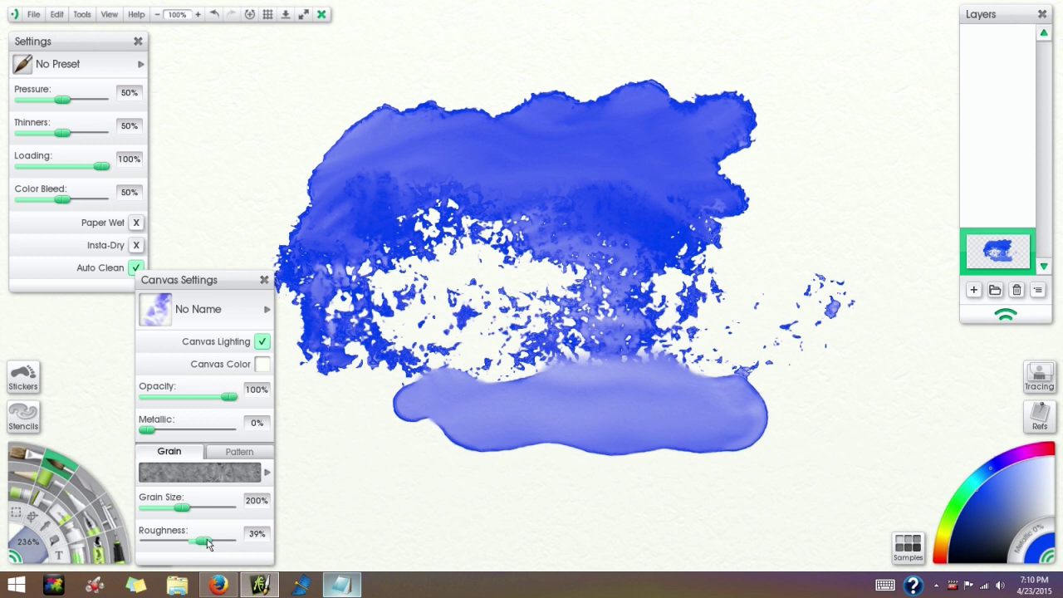
pyautogui.moveTo(207, 543); pyautogui.dragTo(211, 542)
pyautogui.press('Delete')
pyautogui.click(974, 291)
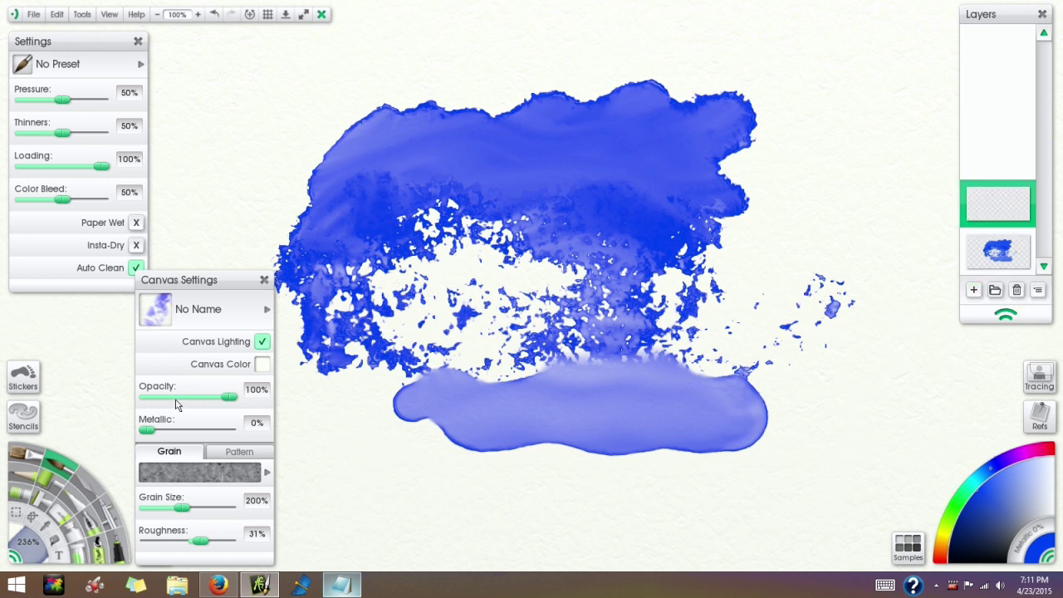
# Set the Fill tool to a pattern fill using the Concrete pattern from the Decorative collection
pyautogui.click(56, 544)
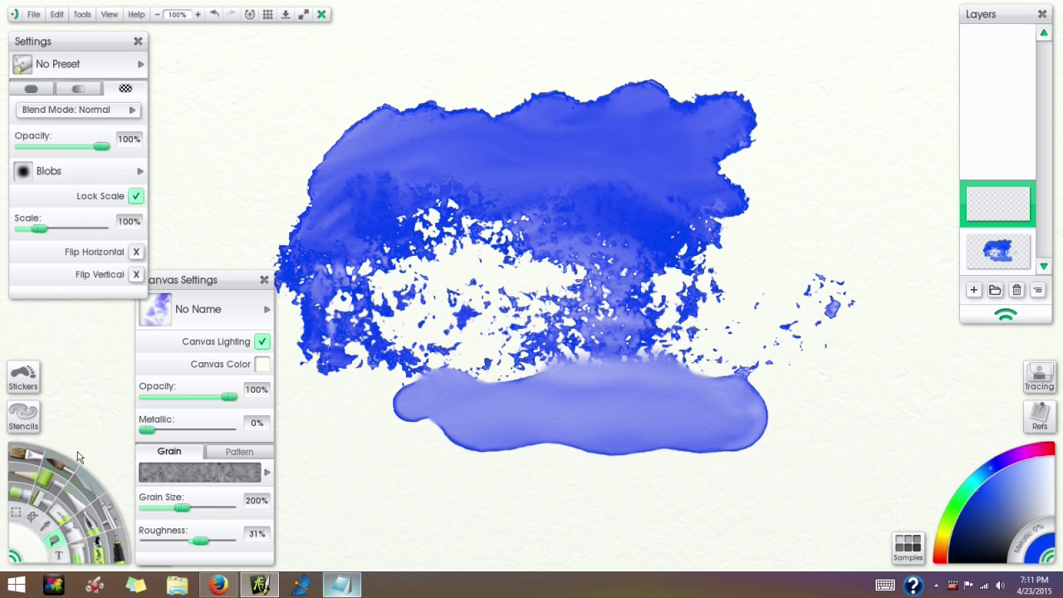
pyautogui.click(30, 90)
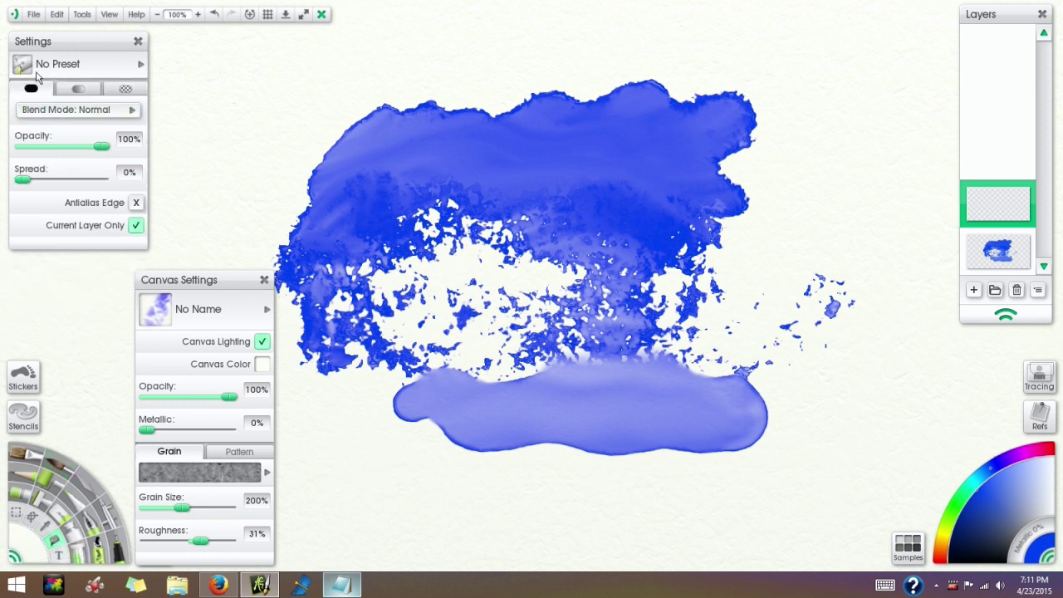
pyautogui.click(125, 89)
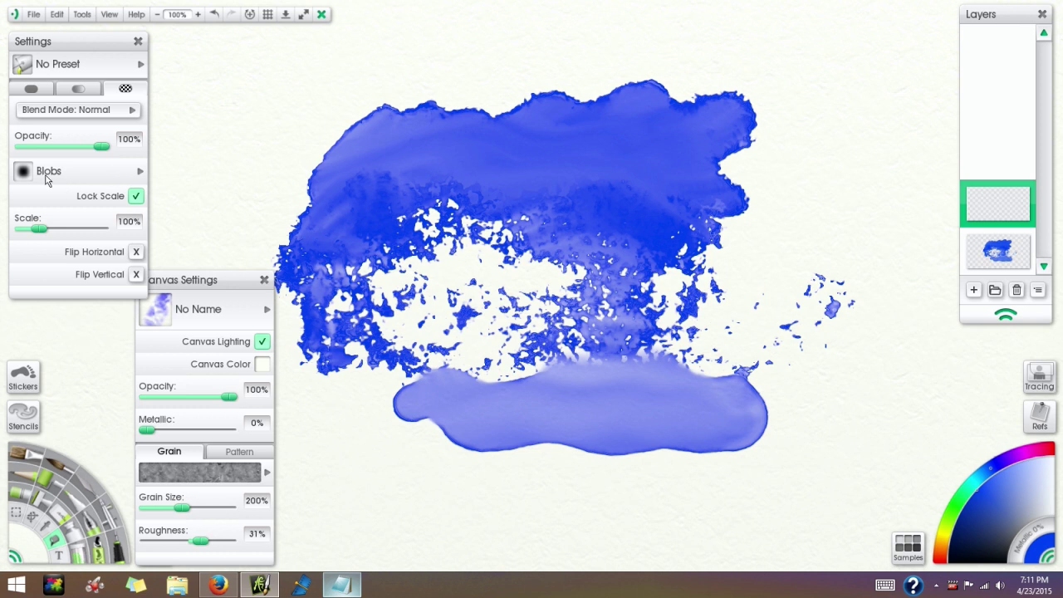
pyautogui.click(140, 173)
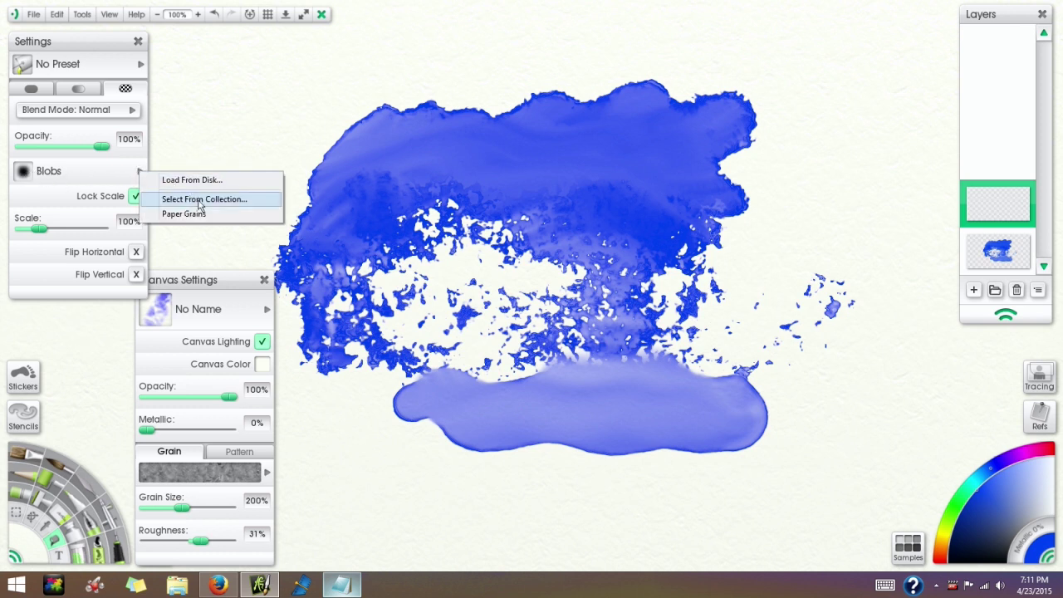
pyautogui.click(243, 203)
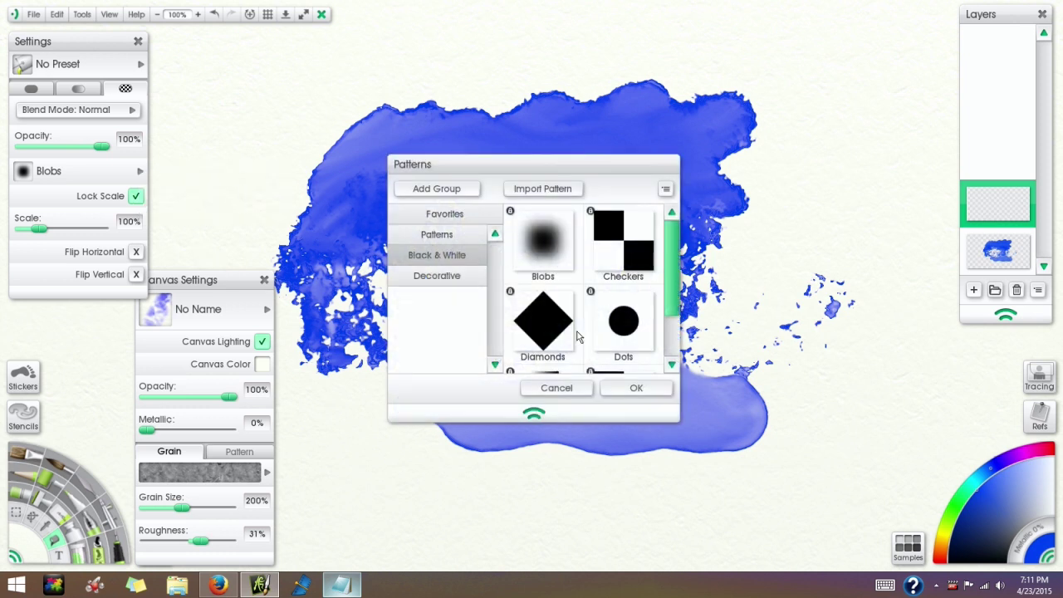
pyautogui.click(446, 276)
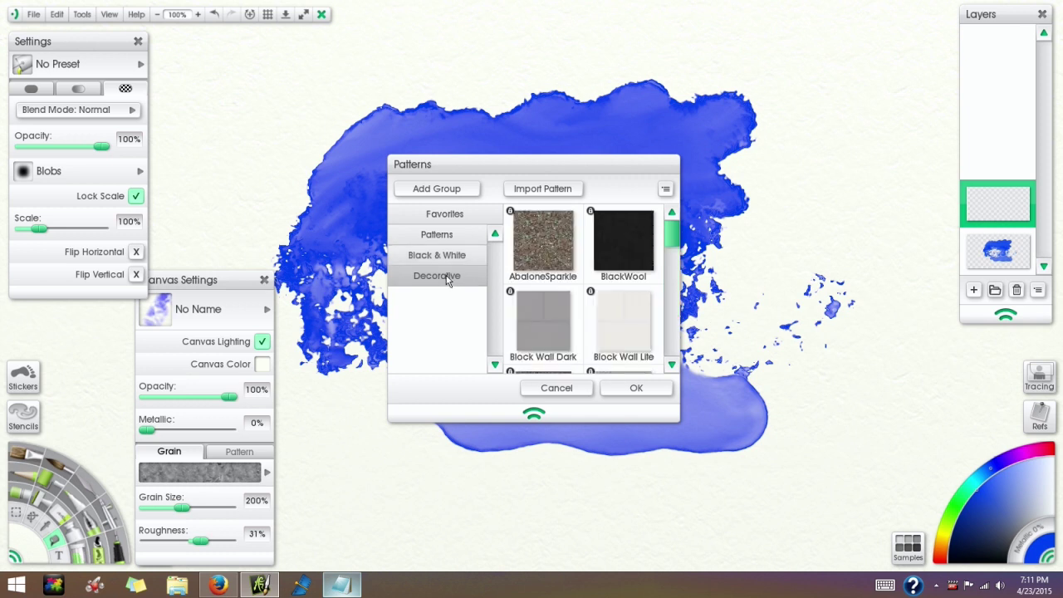
pyautogui.moveTo(672, 233); pyautogui.dragTo(673, 275)
pyautogui.click(617, 308)
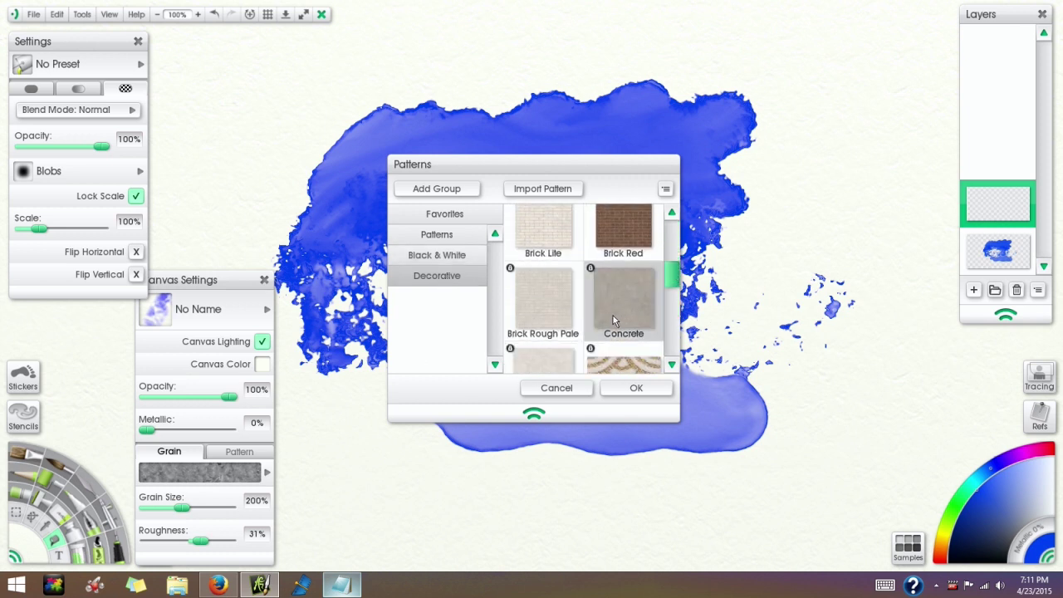
pyautogui.click(624, 391)
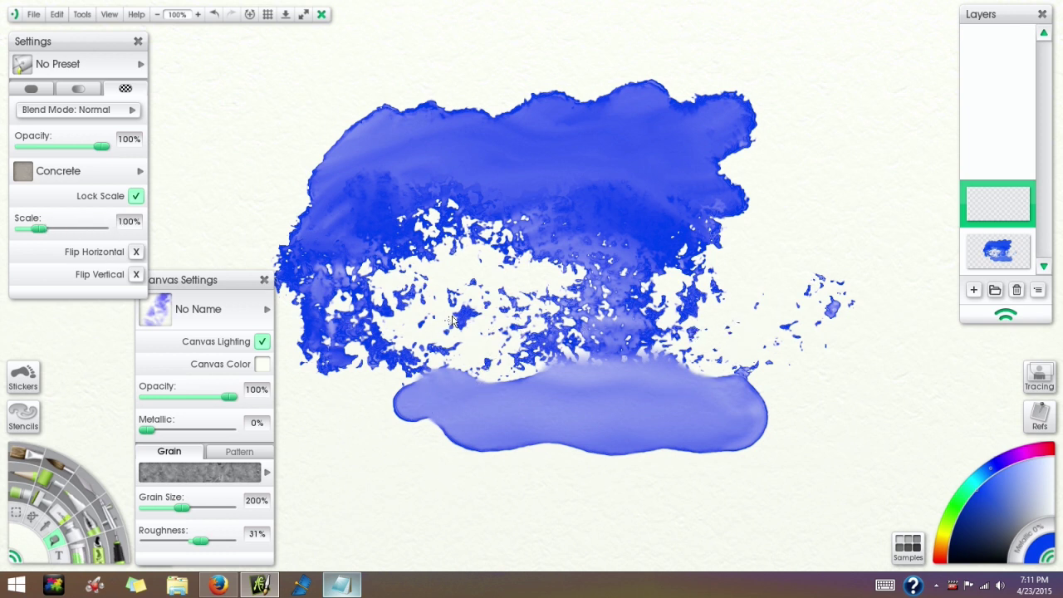
# Fill the new layer with the Concrete pattern and set the layer's blend mode to Overlay
pyautogui.click(394, 437)
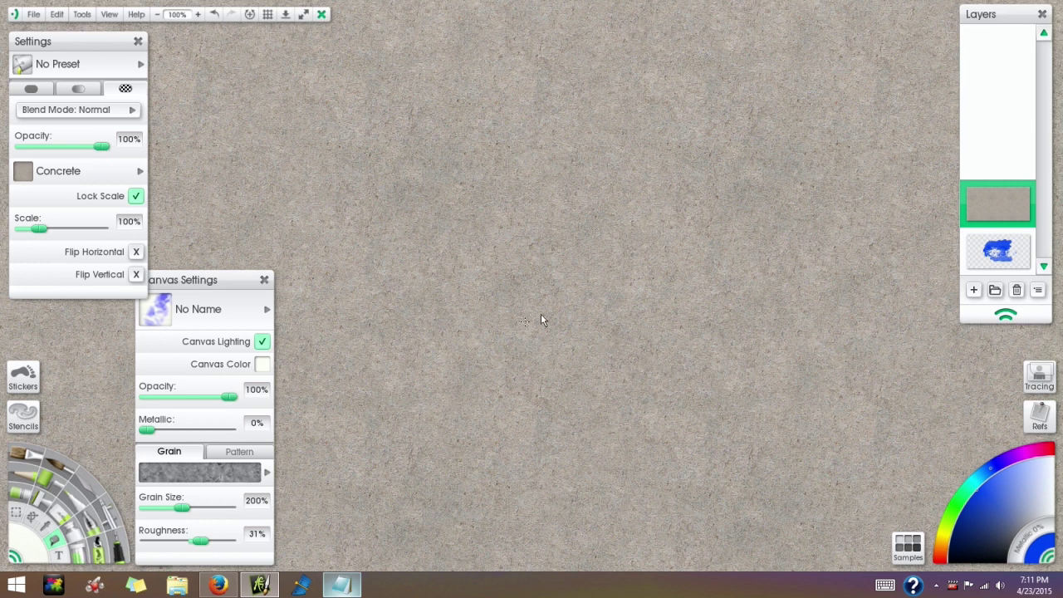
pyautogui.scroll(-3, 582, 307)
pyautogui.scroll(3, 509, 384)
pyautogui.moveTo(1028, 220)
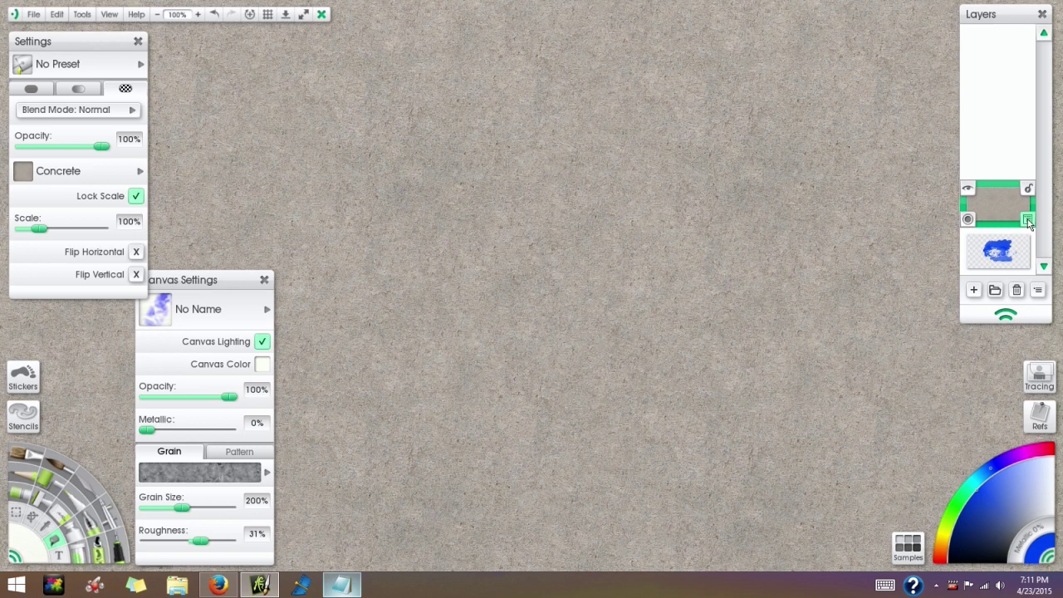
pyautogui.click(1028, 219)
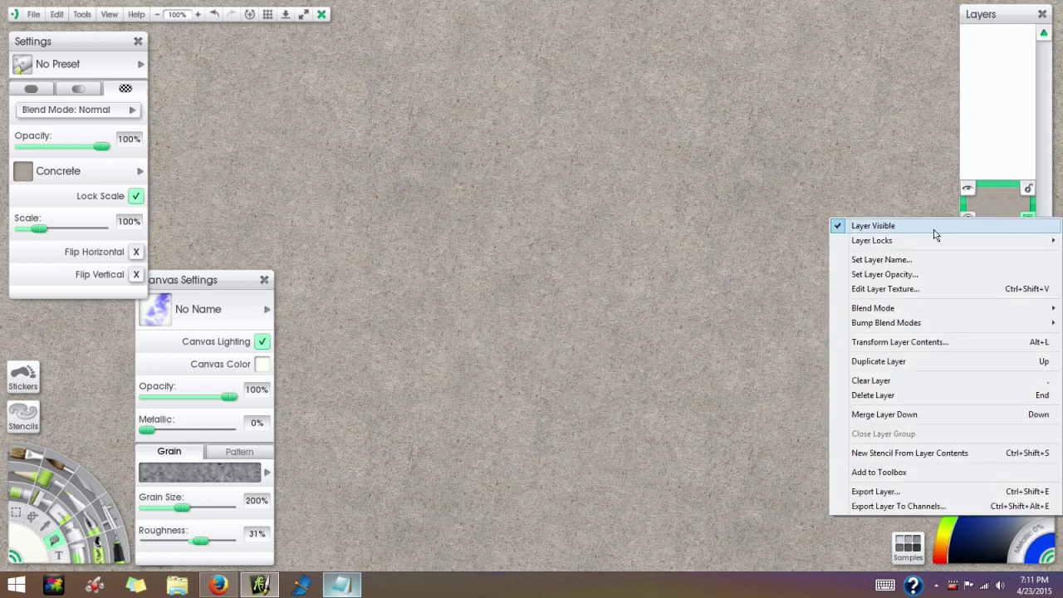
pyautogui.moveTo(887, 311)
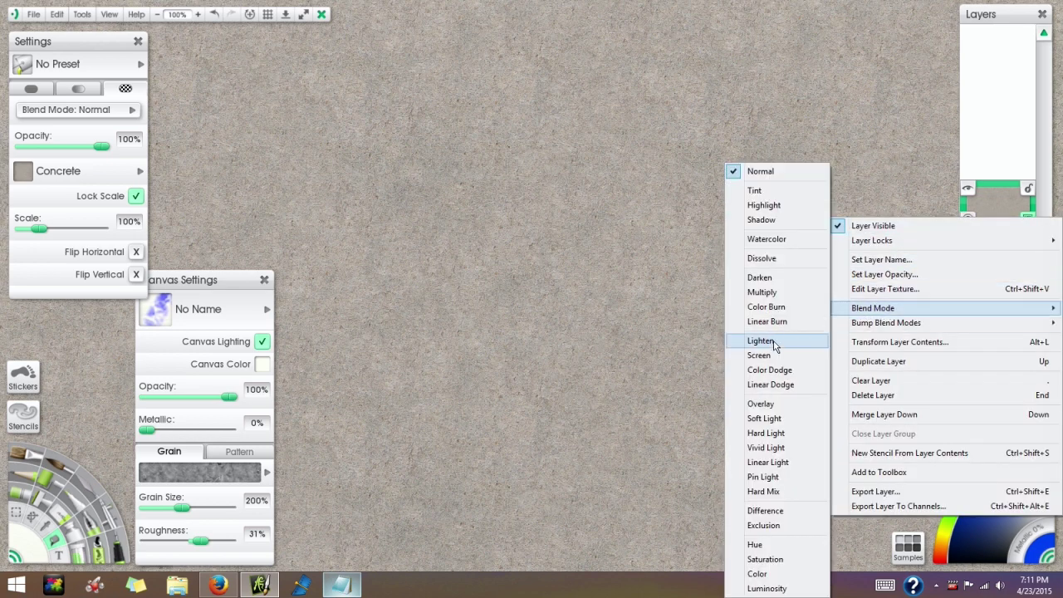
pyautogui.click(770, 405)
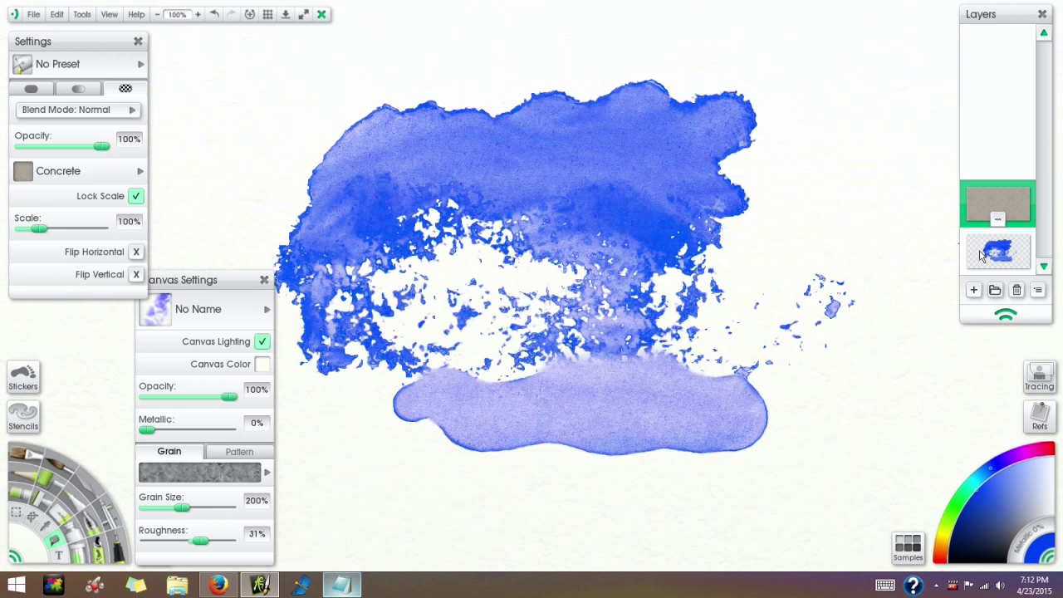
# On the painted layer, paint overlapping magenta watercolor strokes over the right part of the blue wash, enlarging the brush to 241%
pyautogui.click(980, 256)
pyautogui.click(1026, 450)
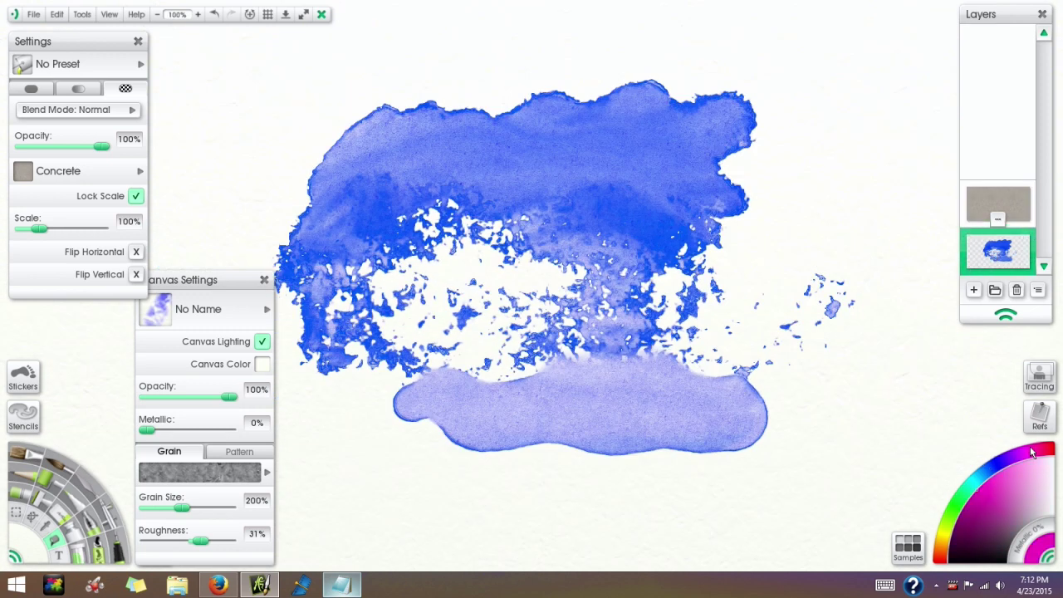
pyautogui.press('w')
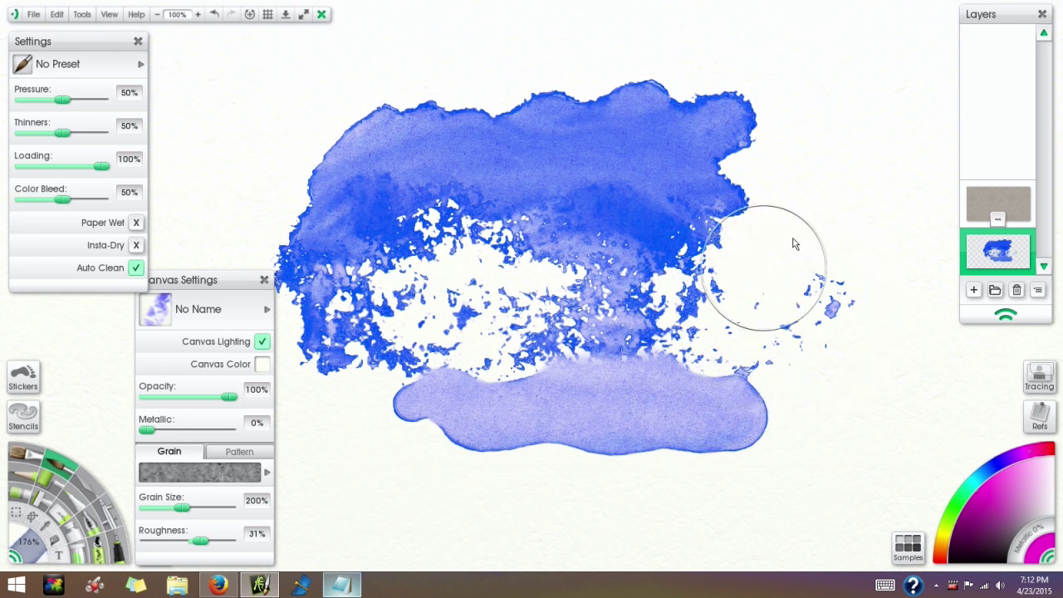
pyautogui.moveTo(818, 264)
pyautogui.mouseDown()
pyautogui.moveTo(801, 232)
pyautogui.moveTo(663, 206)
pyautogui.moveTo(644, 236)
pyautogui.mouseUp()
pyautogui.keyDown('shift'); pyautogui.moveTo(753, 306); pyautogui.dragTo(810, 241); pyautogui.keyUp('shift')
pyautogui.moveTo(807, 133)
pyautogui.mouseDown()
pyautogui.moveTo(745, 177)
pyautogui.moveTo(736, 87)
pyautogui.moveTo(737, 124)
pyautogui.mouseUp()
pyautogui.press(']')
pyautogui.moveTo(803, 129)
pyautogui.mouseDown()
pyautogui.moveTo(811, 164)
pyautogui.moveTo(702, 142)
pyautogui.moveTo(654, 205)
pyautogui.moveTo(664, 241)
pyautogui.mouseUp()
pyautogui.scroll(6, 795, 290)
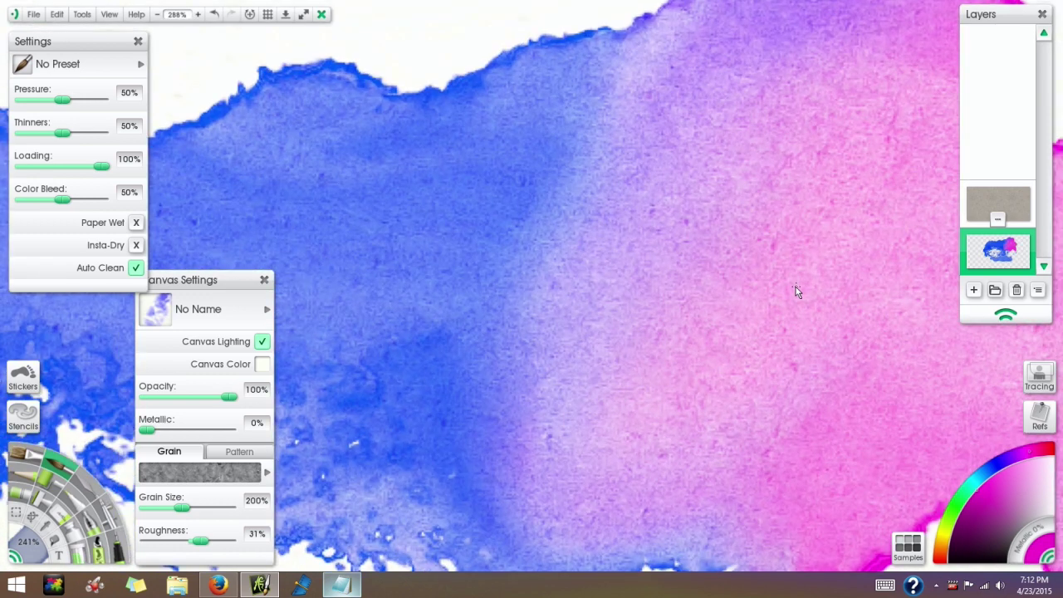
pyautogui.moveTo(412, 46)
pyautogui.mouseDown()
pyautogui.moveTo(641, 269)
pyautogui.moveTo(677, 352)
pyautogui.mouseUp()
pyautogui.hotkey('ctrl', '0')
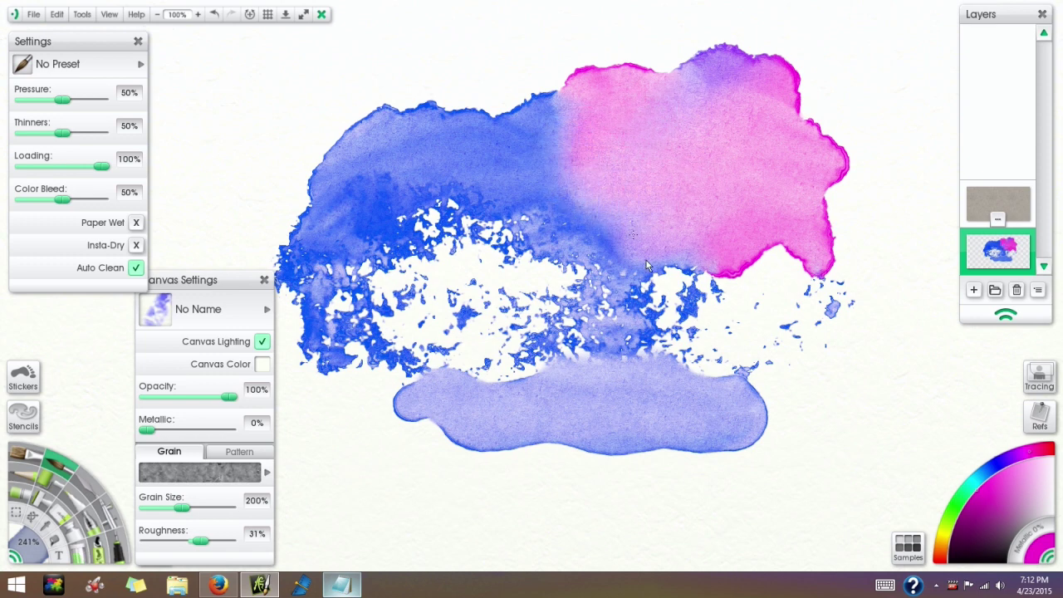
# Paint a magenta stroke with a 149% brush across the border between the pink and blue areas
pyautogui.scroll(2, 672, 265)
pyautogui.scroll(-3, 674, 320)
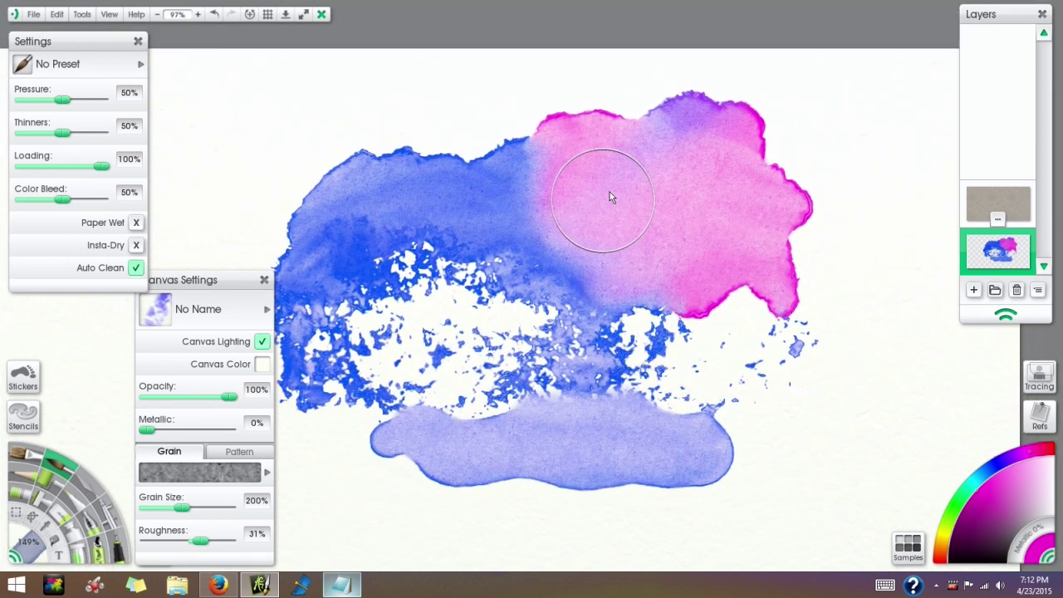
pyautogui.moveTo(631, 143)
pyautogui.mouseDown()
pyautogui.moveTo(609, 175)
pyautogui.moveTo(530, 202)
pyautogui.moveTo(498, 179)
pyautogui.moveTo(532, 197)
pyautogui.moveTo(551, 256)
pyautogui.moveTo(477, 187)
pyautogui.moveTo(553, 210)
pyautogui.moveTo(610, 257)
pyautogui.moveTo(612, 298)
pyautogui.moveTo(525, 178)
pyautogui.mouseUp()
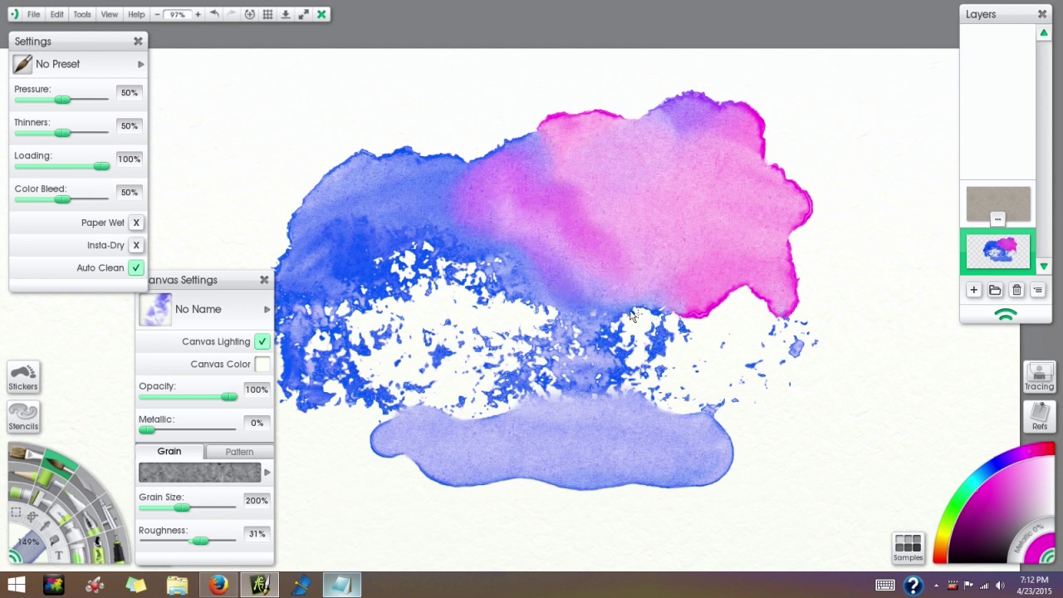
pyautogui.scroll(1, 611, 314)
# Set the canvas roughness to 77% and paint magenta strokes over the middle of the pink and blue wash
pyautogui.moveTo(208, 539); pyautogui.dragTo(220, 541)
pyautogui.moveTo(663, 292)
pyautogui.mouseDown()
pyautogui.moveTo(669, 260)
pyautogui.moveTo(635, 297)
pyautogui.moveTo(695, 347)
pyautogui.moveTo(696, 260)
pyautogui.moveTo(655, 246)
pyautogui.moveTo(598, 170)
pyautogui.moveTo(479, 136)
pyautogui.moveTo(481, 105)
pyautogui.moveTo(578, 67)
pyautogui.moveTo(683, 71)
pyautogui.moveTo(687, 121)
pyautogui.moveTo(580, 191)
pyautogui.moveTo(684, 200)
pyautogui.moveTo(618, 188)
pyautogui.mouseUp()
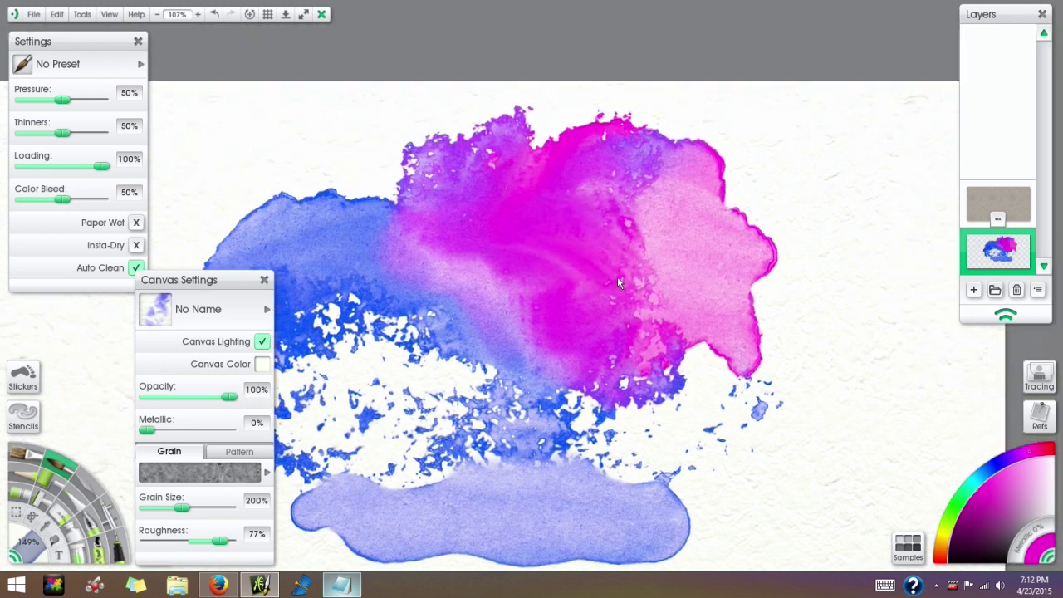
pyautogui.scroll(5, 542, 211)
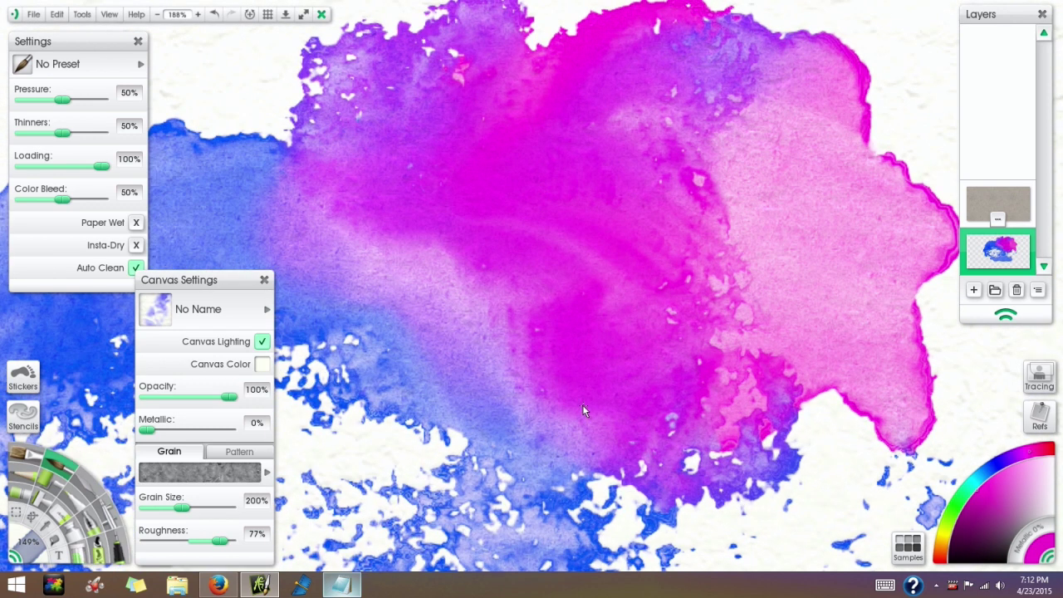
pyautogui.hotkey('ctrl', '0')
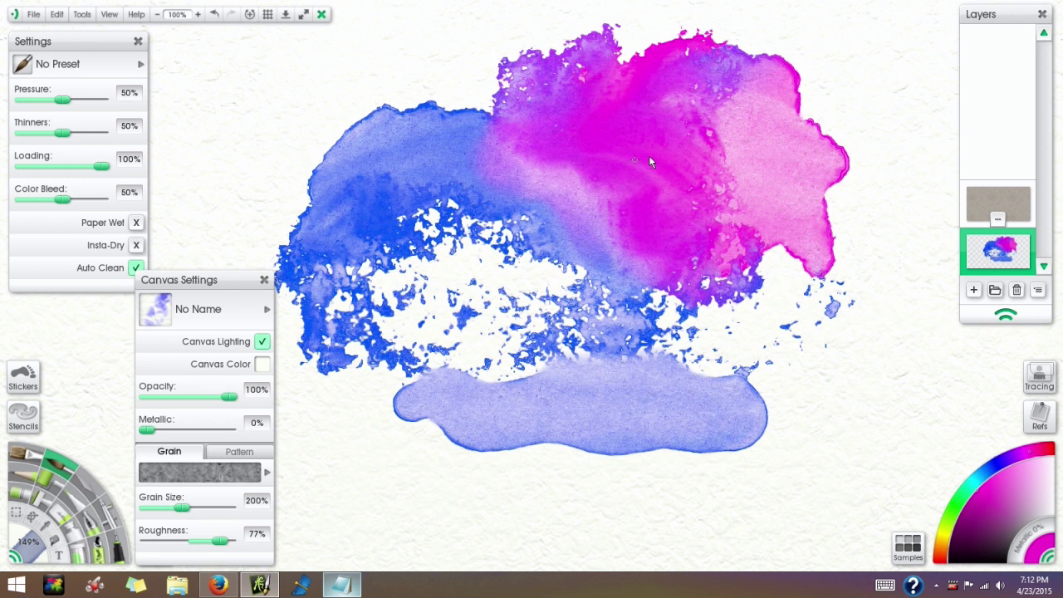
pyautogui.moveTo(655, 152)
pyautogui.mouseDown()
pyautogui.moveTo(630, 136)
pyautogui.moveTo(689, 224)
pyautogui.mouseUp()
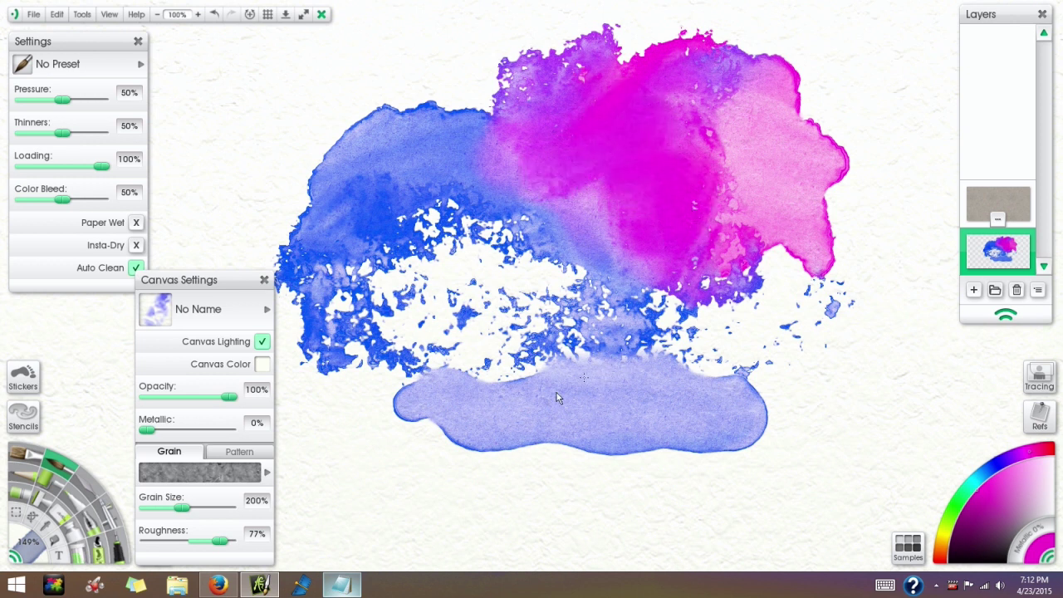
# Set the canvas roughness to 32% and lower the opacity of the concrete layer
pyautogui.click(200, 541)
pyautogui.moveTo(994, 213)
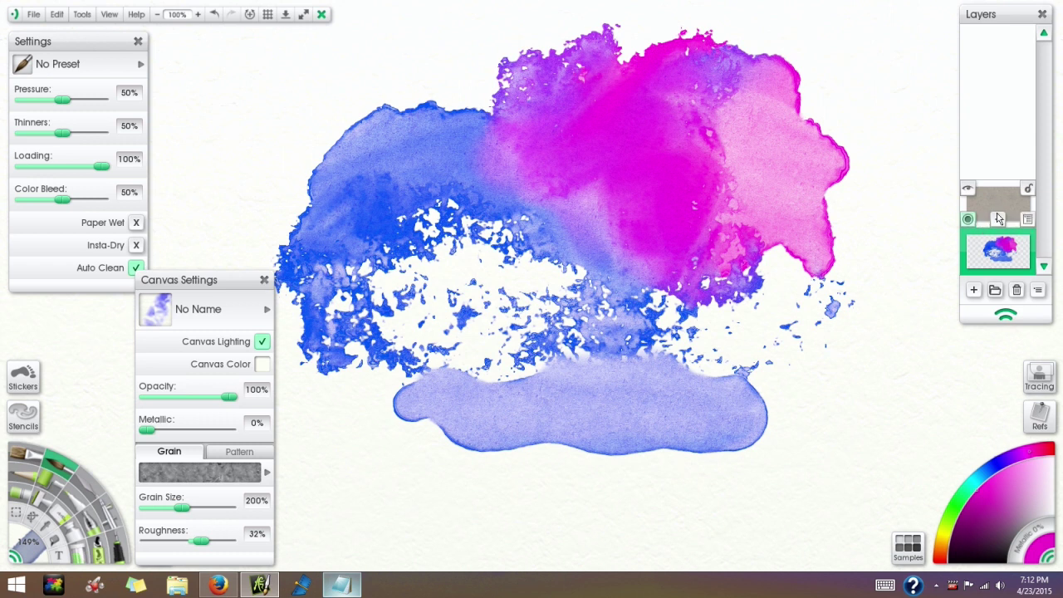
pyautogui.click(967, 220)
pyautogui.click(984, 214)
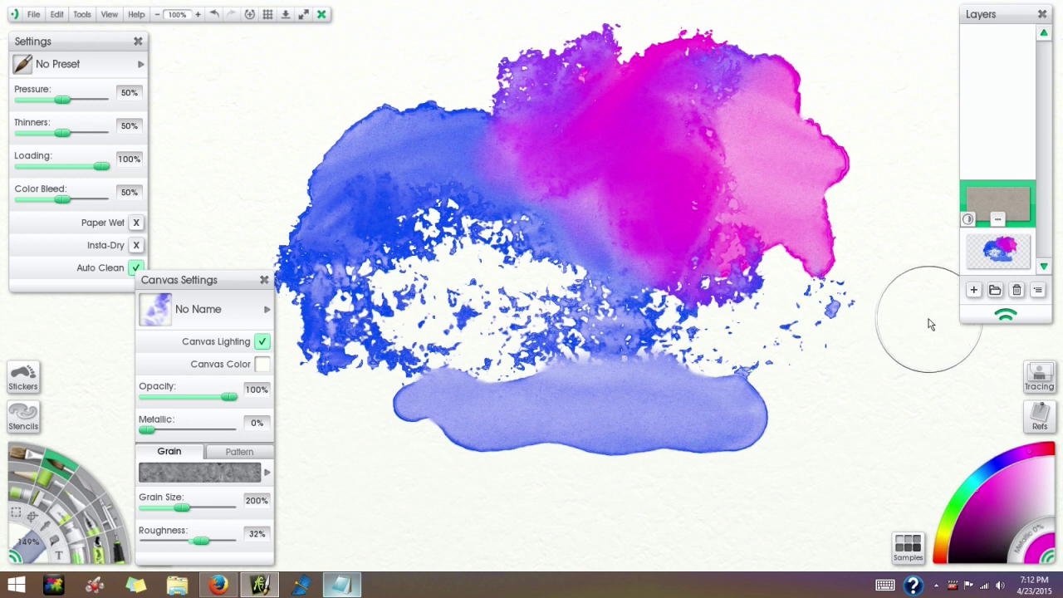
# Add a new layer above the concrete layer
pyautogui.click(973, 291)
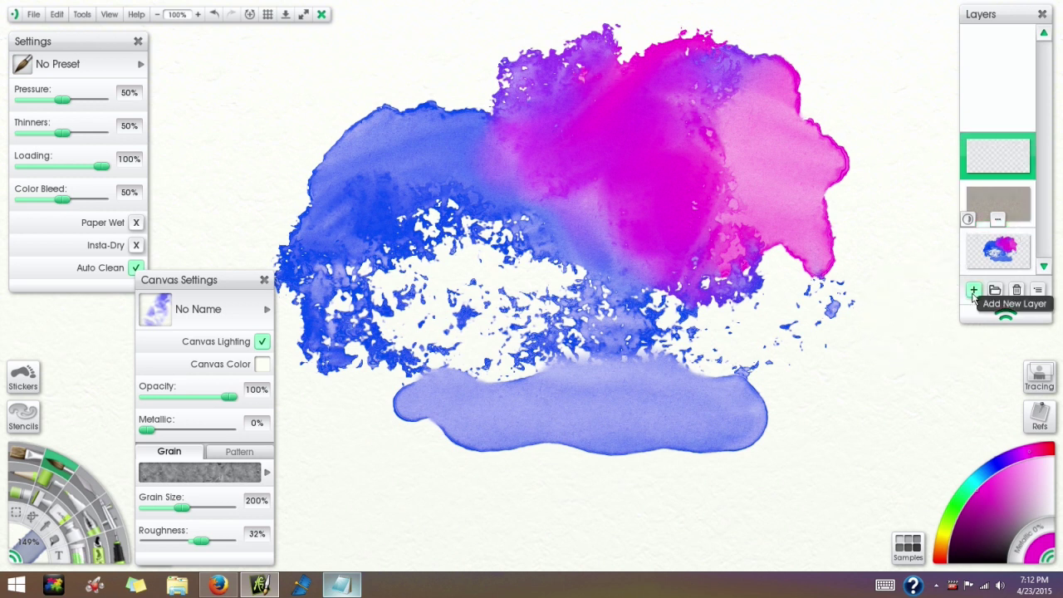
pyautogui.click(1027, 170)
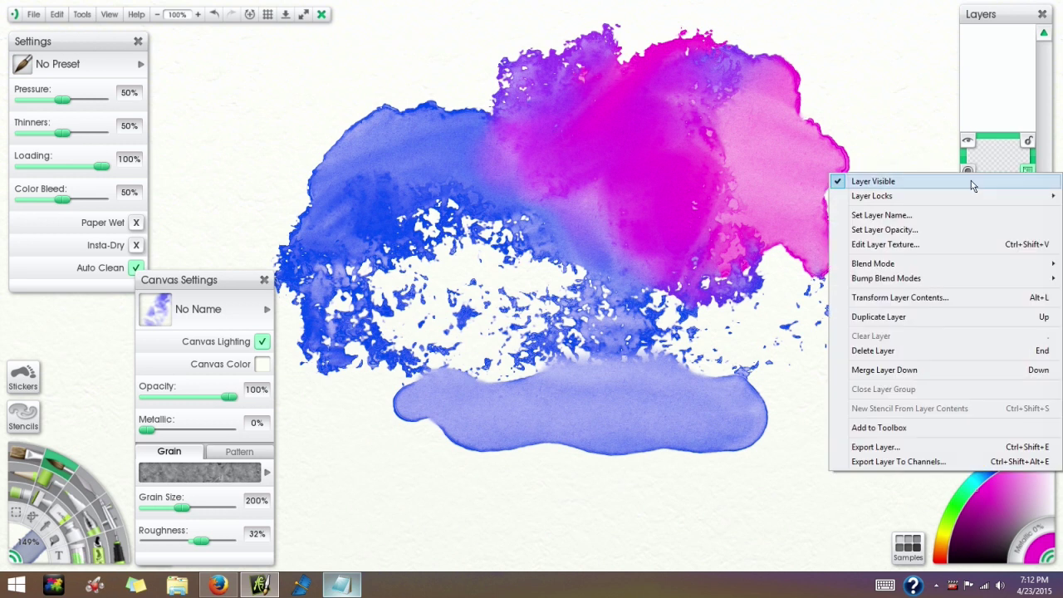
pyautogui.click(1000, 155)
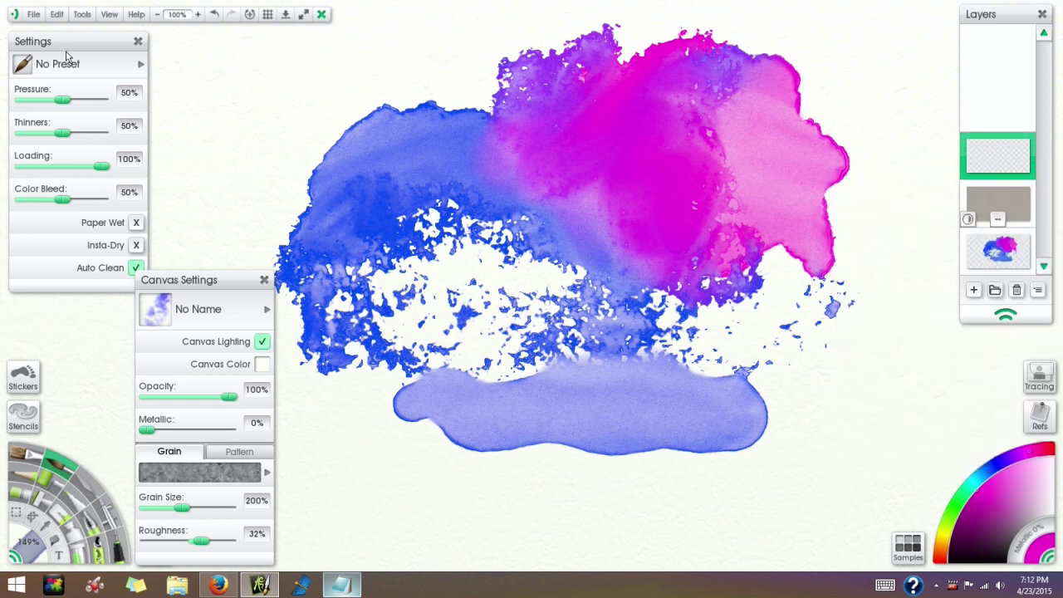
# Fill the new top layer with the Rough Tan Paper pattern from the Decorative collection
pyautogui.click(61, 531)
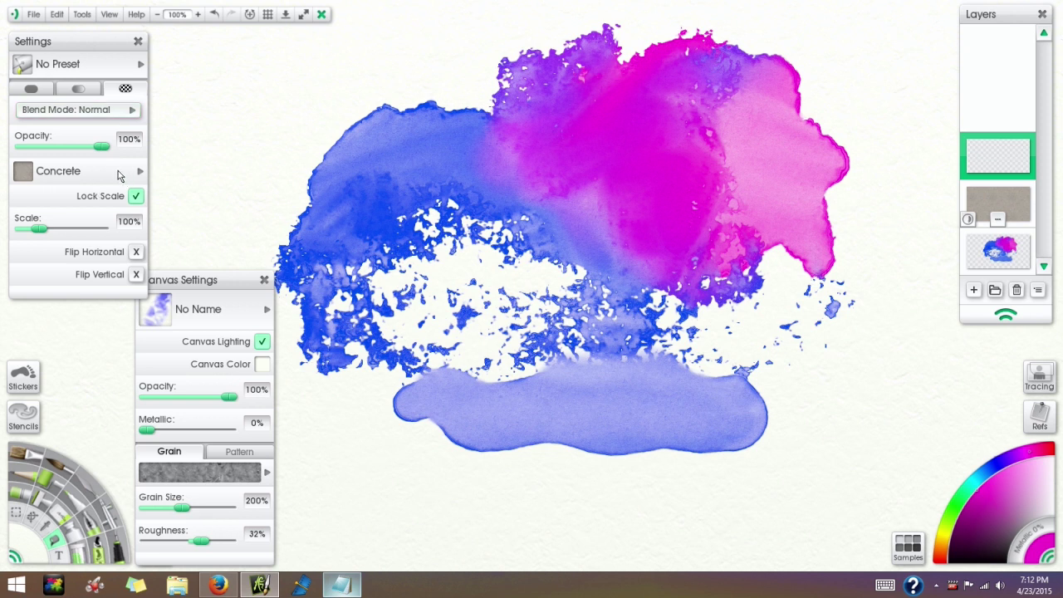
pyautogui.click(125, 175)
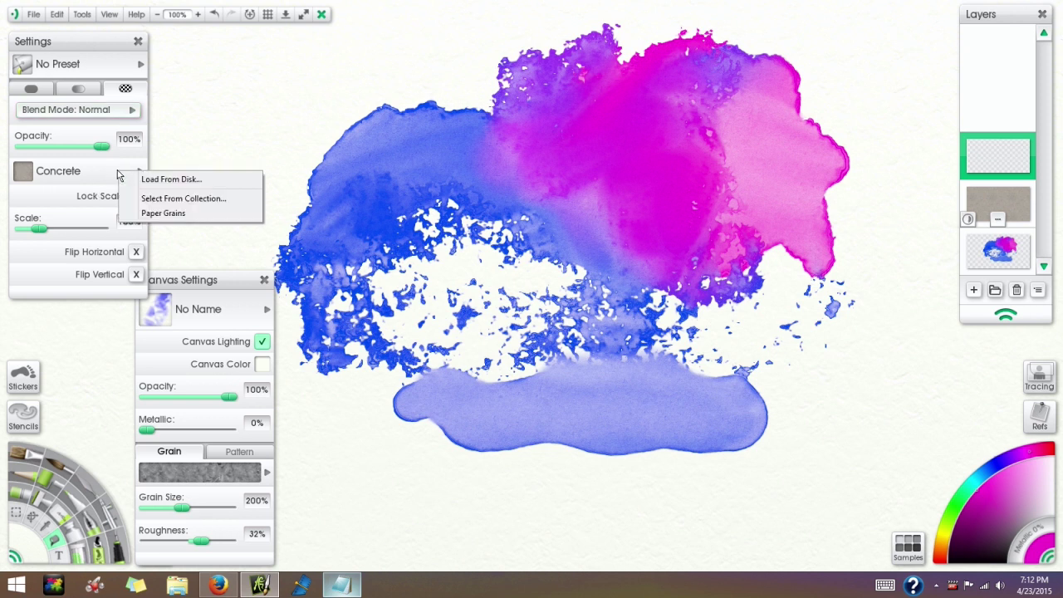
pyautogui.click(218, 199)
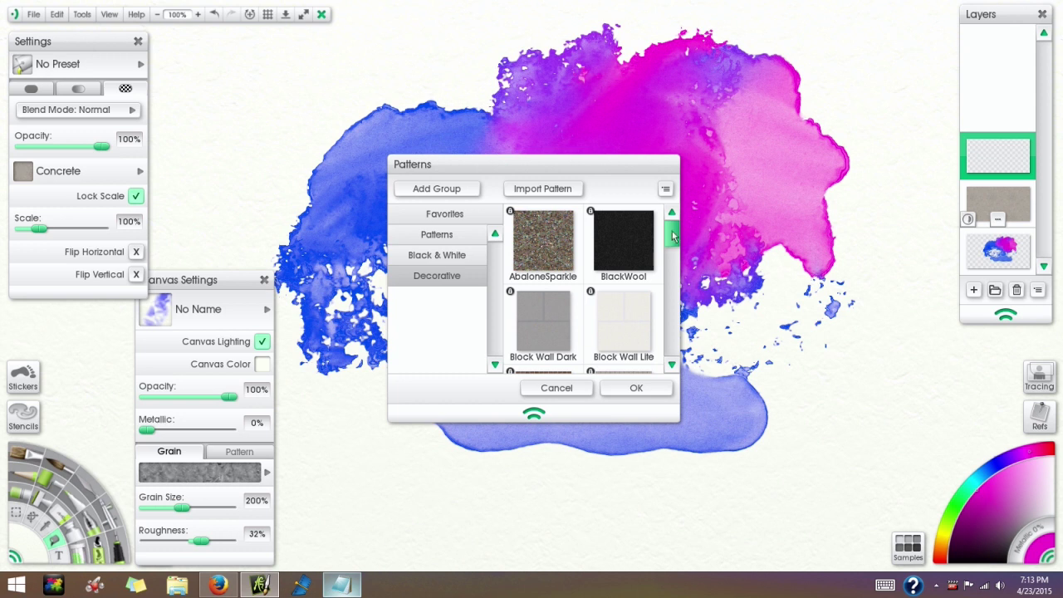
pyautogui.moveTo(673, 235); pyautogui.dragTo(667, 304)
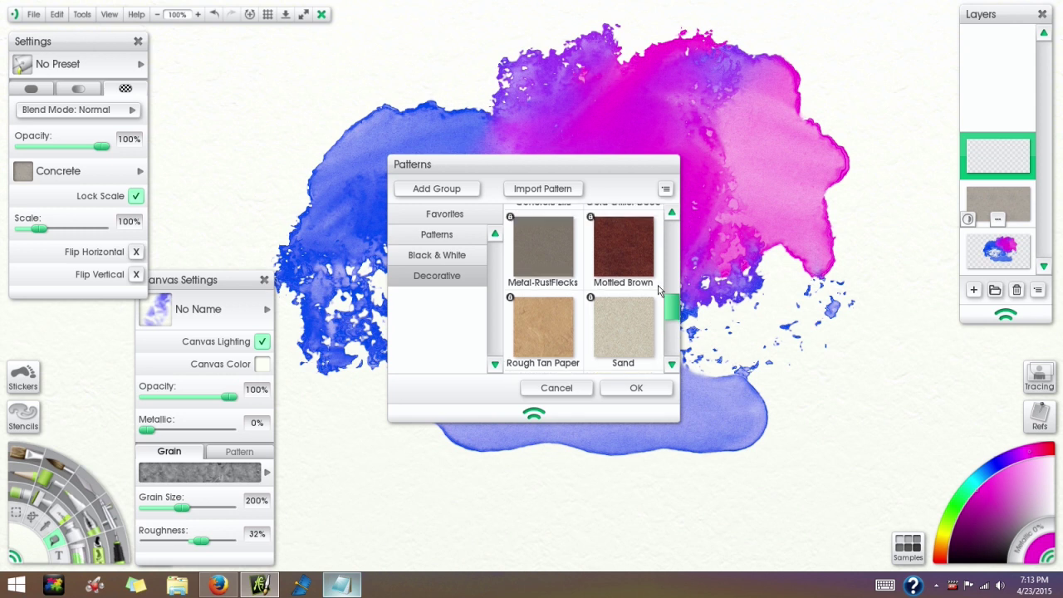
pyautogui.click(550, 332)
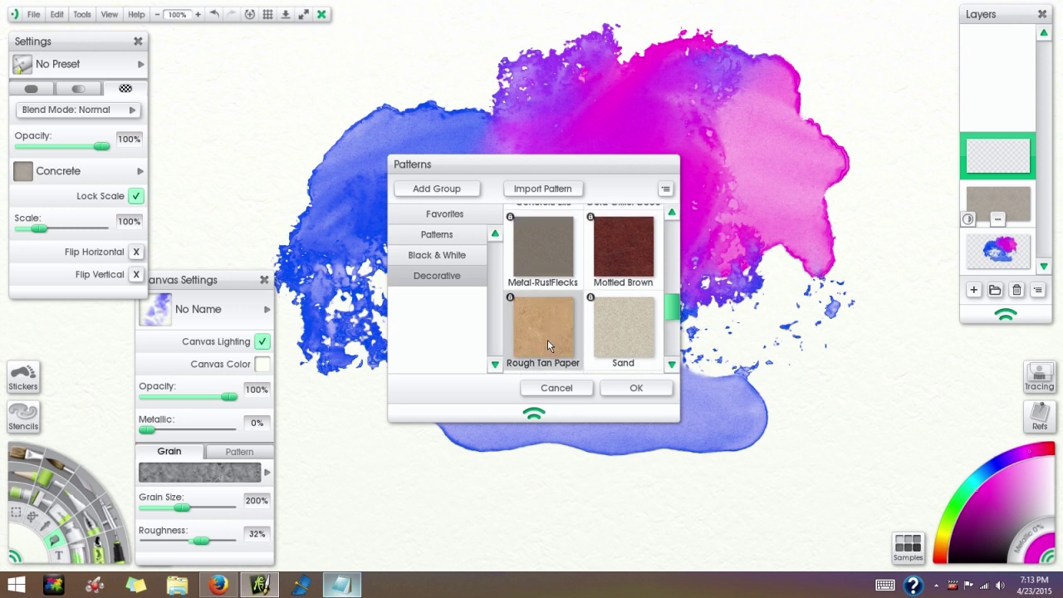
pyautogui.click(623, 388)
pyautogui.moveTo(422, 335); pyautogui.dragTo(613, 233)
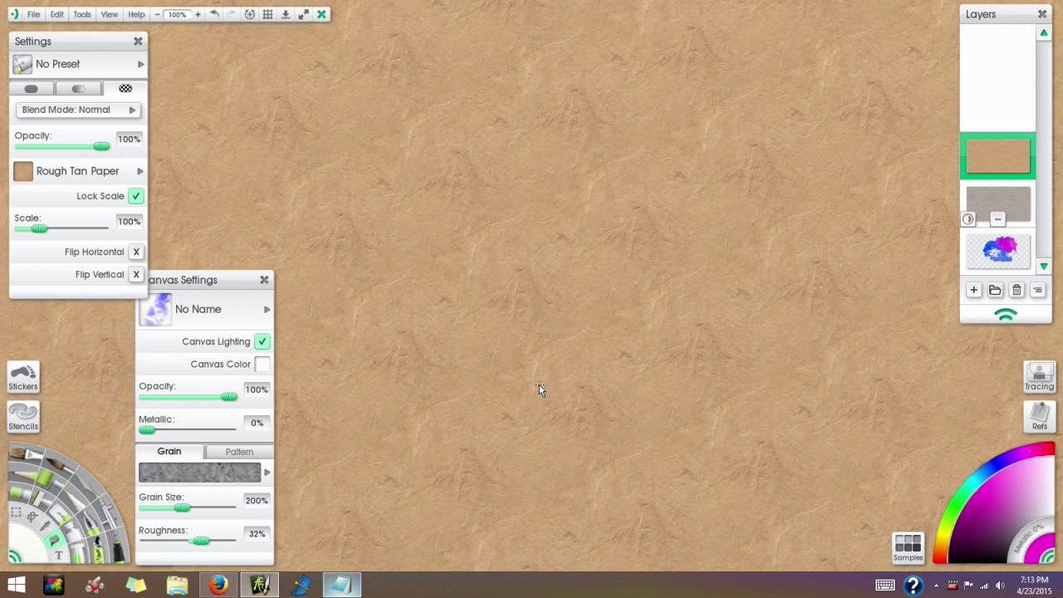
# Desaturate the Rough Tan Paper layer by adjusting its layer colors to a Color value of -100%
pyautogui.moveTo(1010, 166)
pyautogui.click(57, 15)
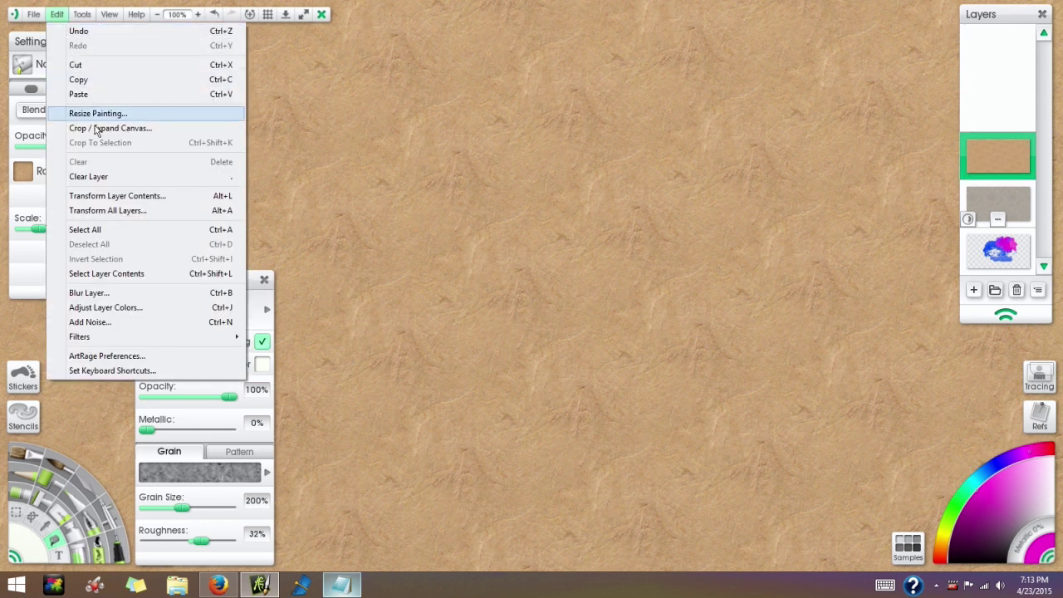
pyautogui.click(123, 309)
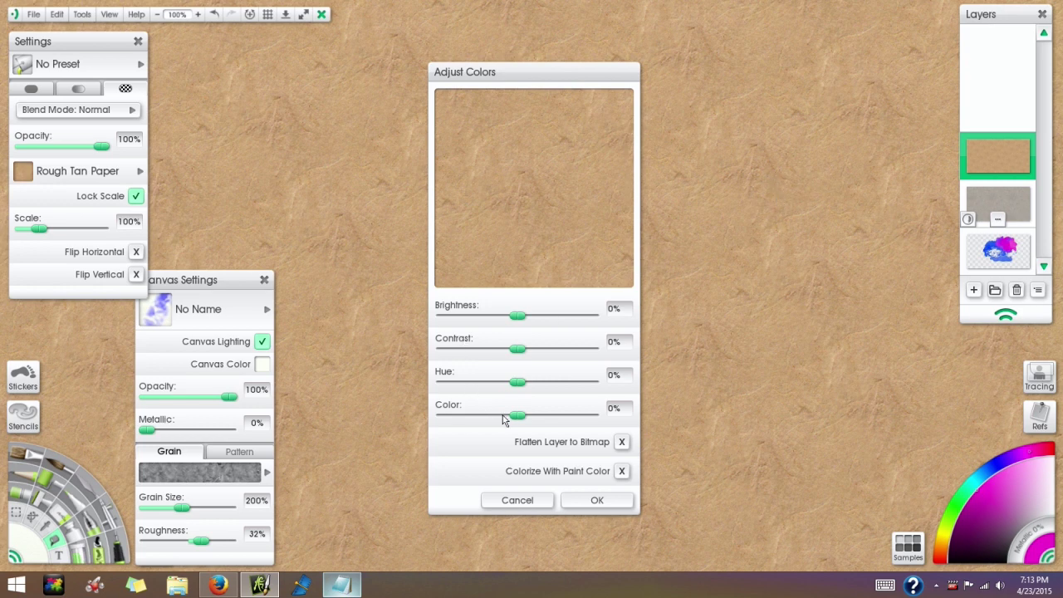
pyautogui.moveTo(516, 414); pyautogui.dragTo(419, 420)
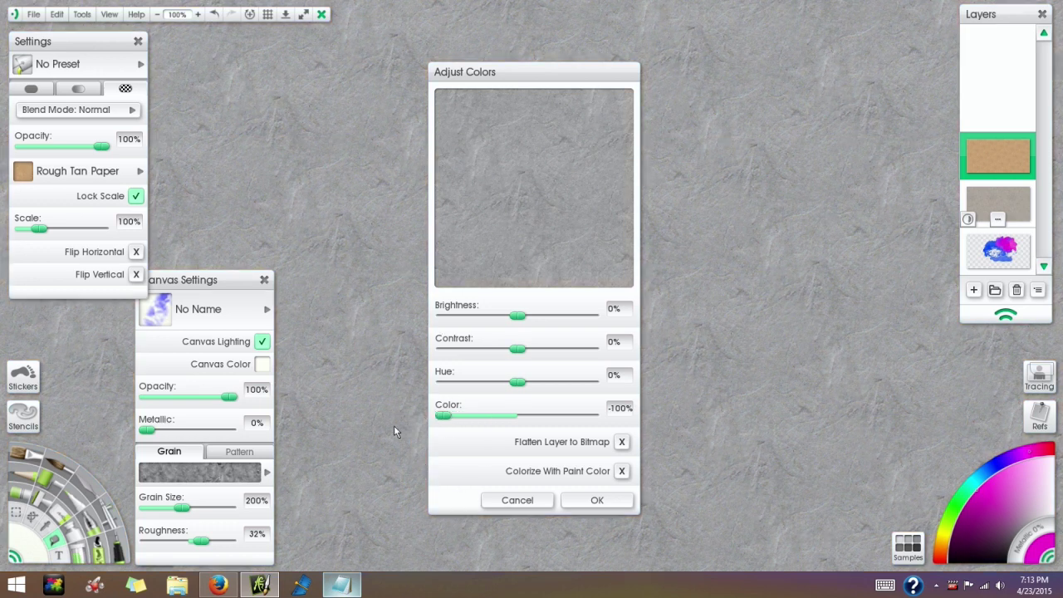
pyautogui.click(587, 498)
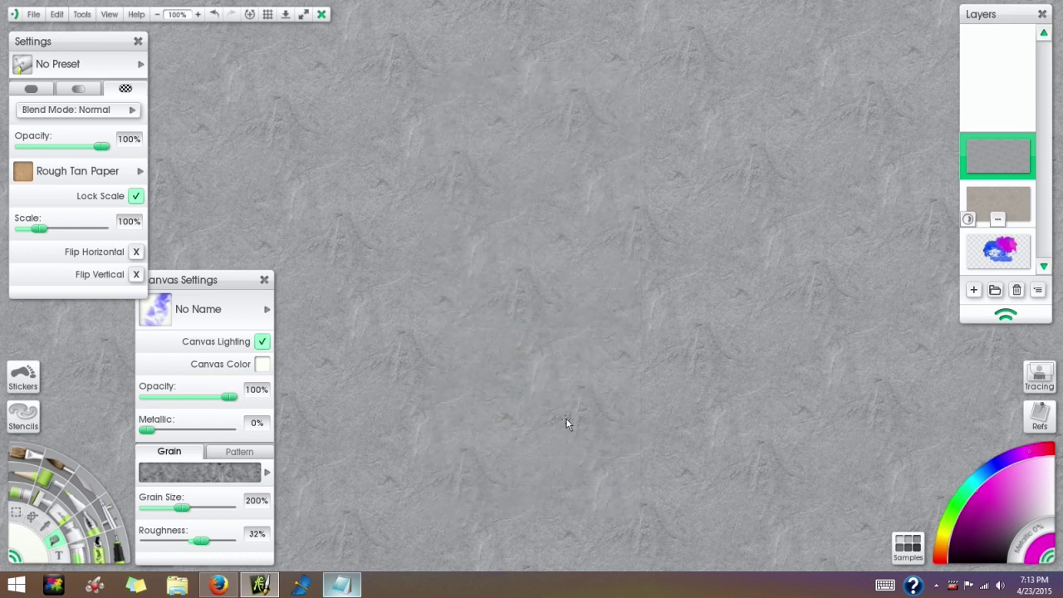
# Set the grey paper layer's blend mode to Overlay and toggle its visibility to compare the effect on the paint
pyautogui.moveTo(1003, 146)
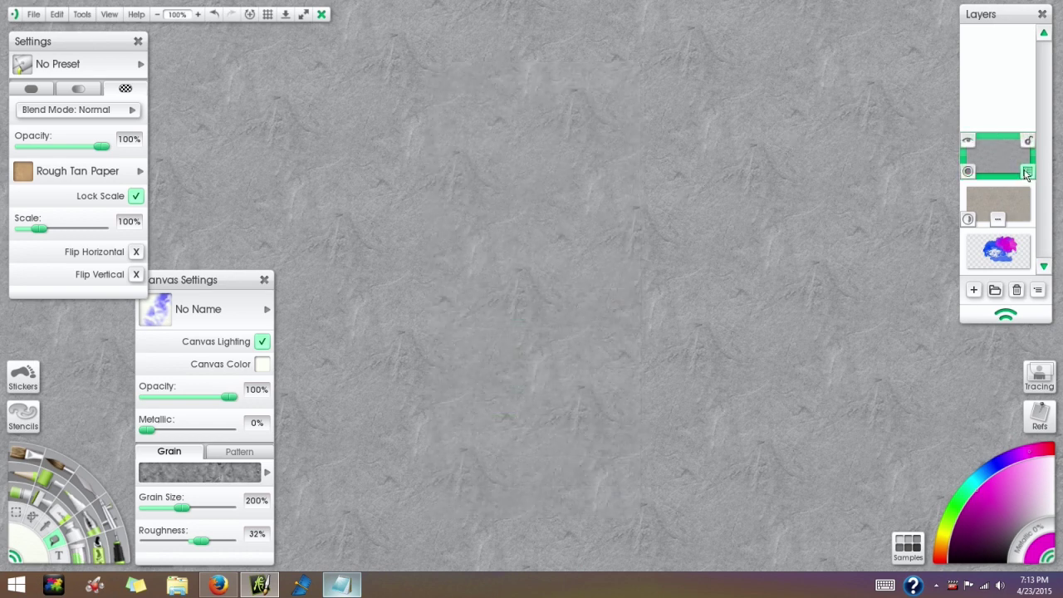
pyautogui.click(1027, 172)
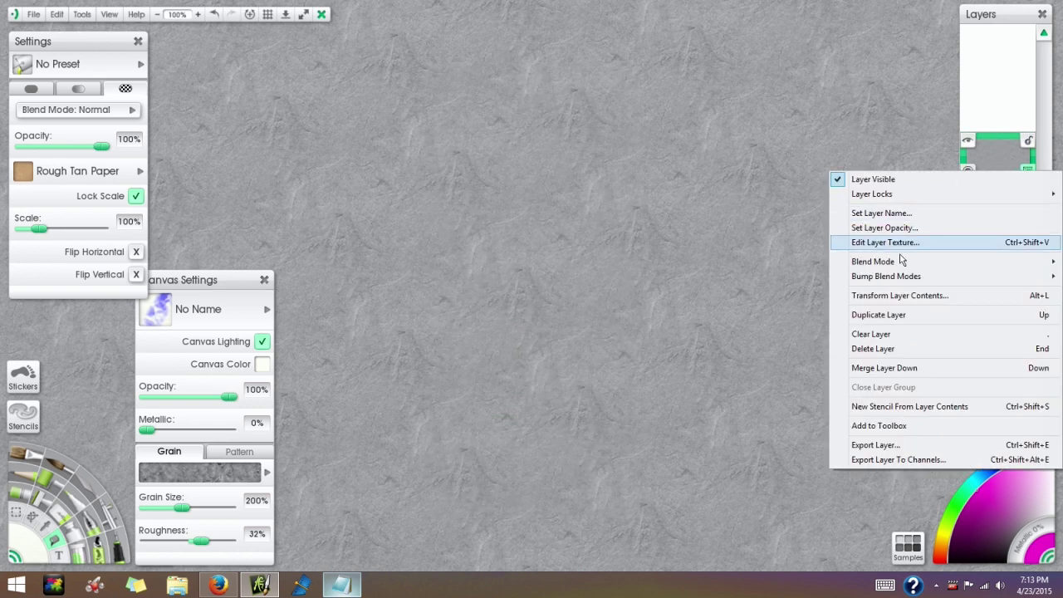
pyautogui.moveTo(901, 262)
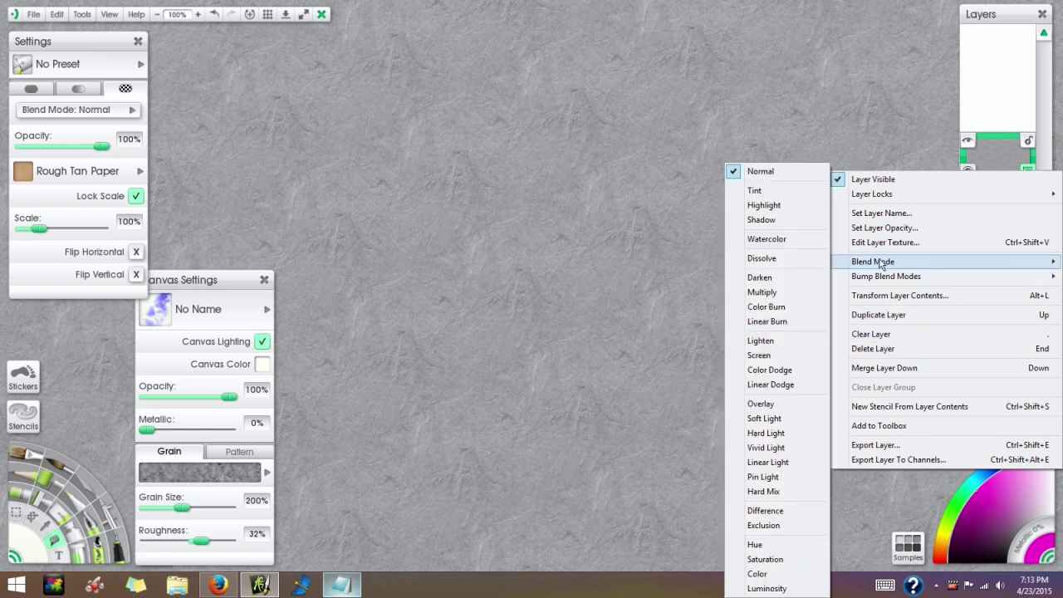
pyautogui.click(758, 404)
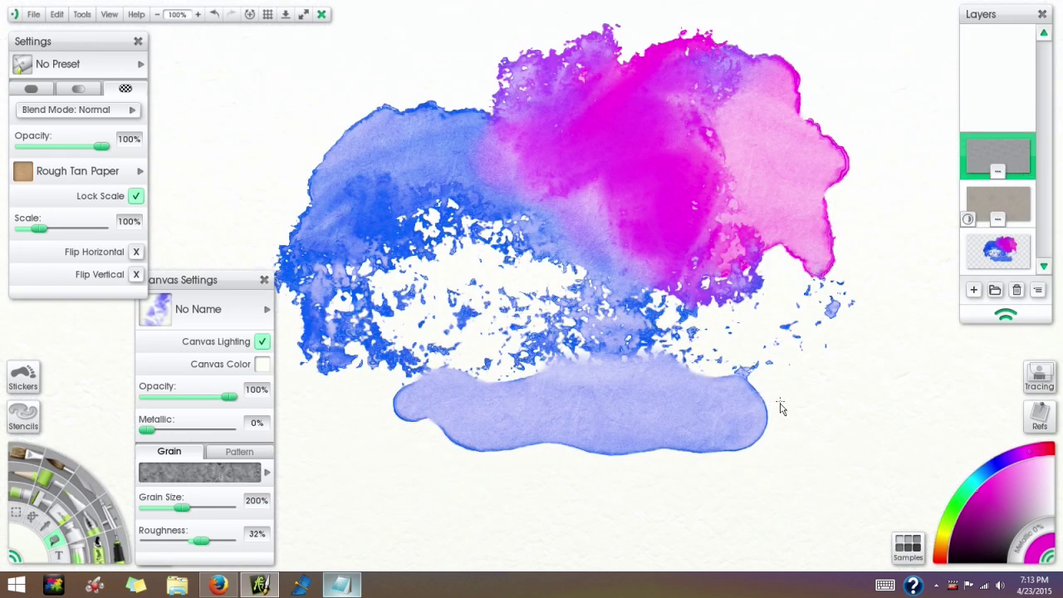
pyautogui.scroll(3, 711, 215)
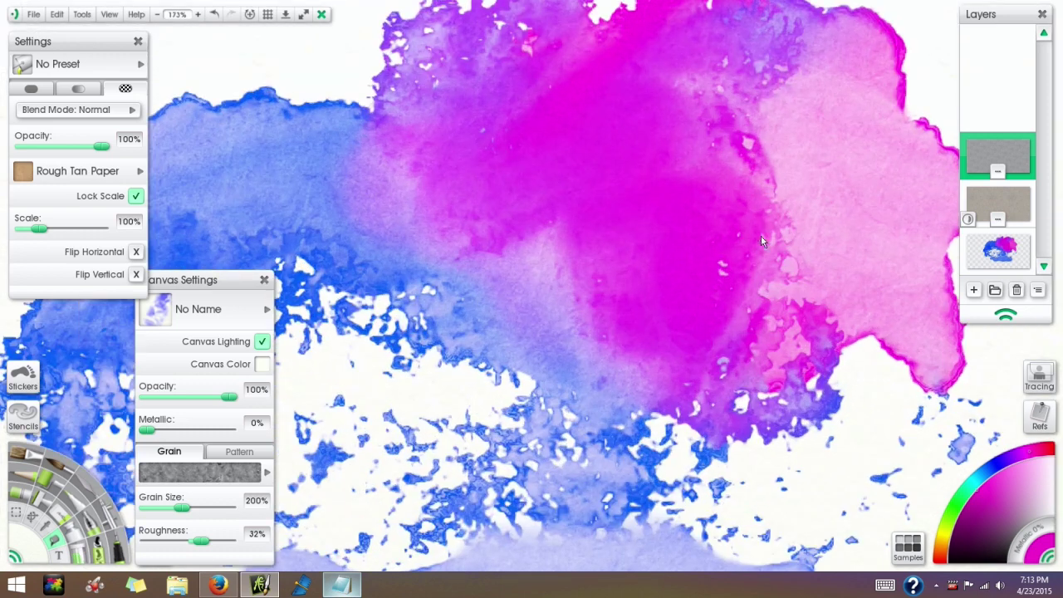
pyautogui.scroll(-3, 846, 208)
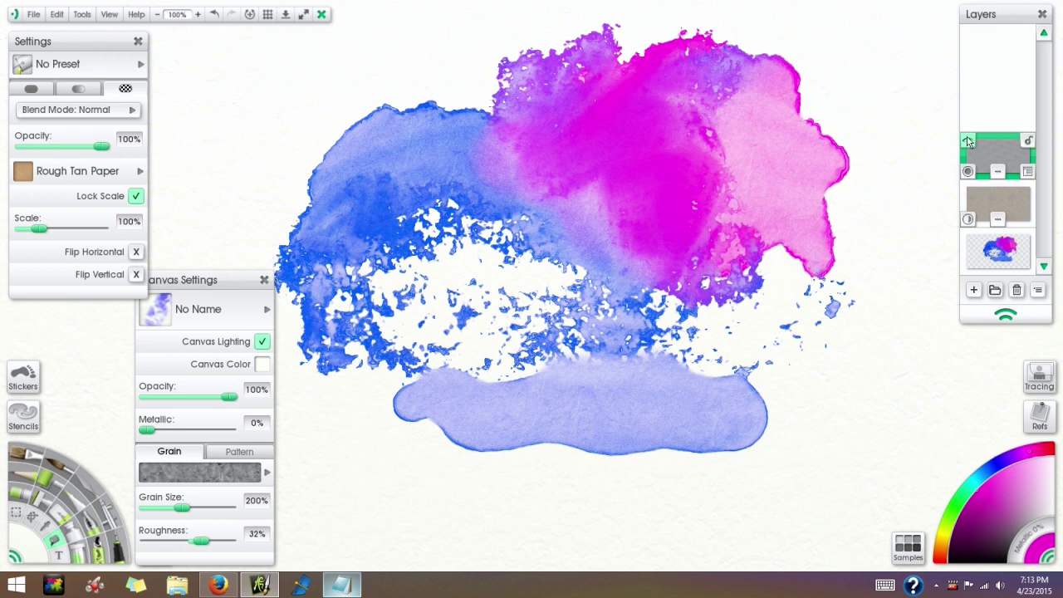
pyautogui.click(968, 143)
pyautogui.click(965, 142)
pyautogui.scroll(1, 695, 272)
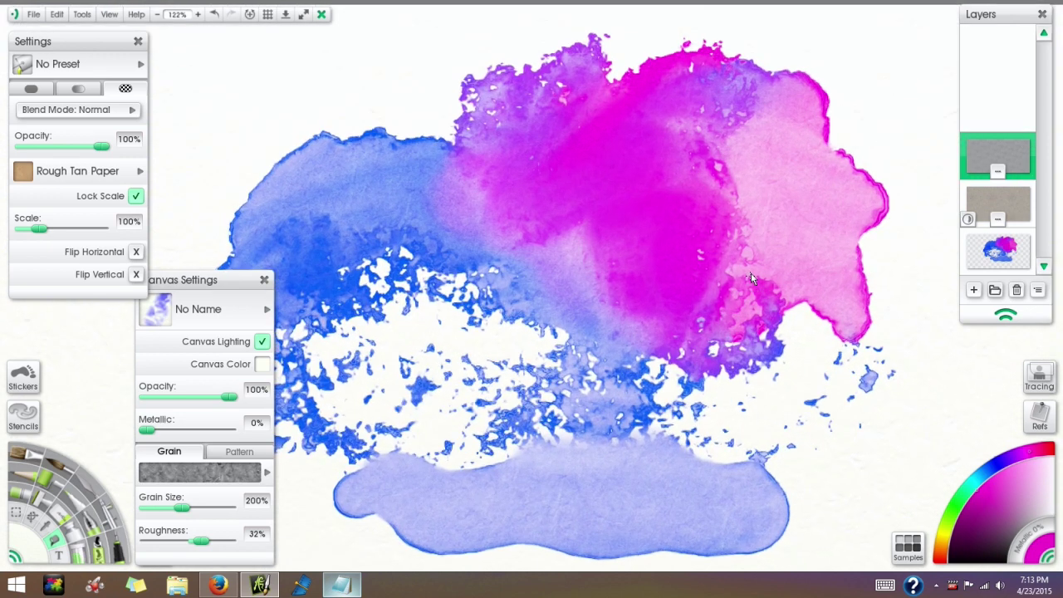
pyautogui.scroll(-1, 735, 277)
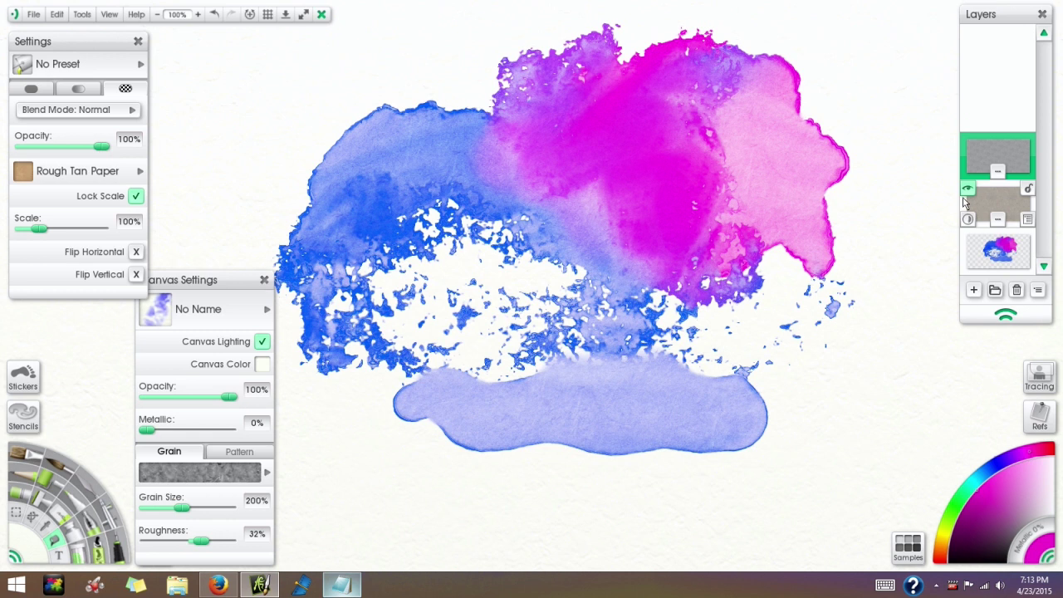
# Adjust the overlay paper layer to -23% brightness and 45% contrast, and lower its opacity
pyautogui.click(56, 14)
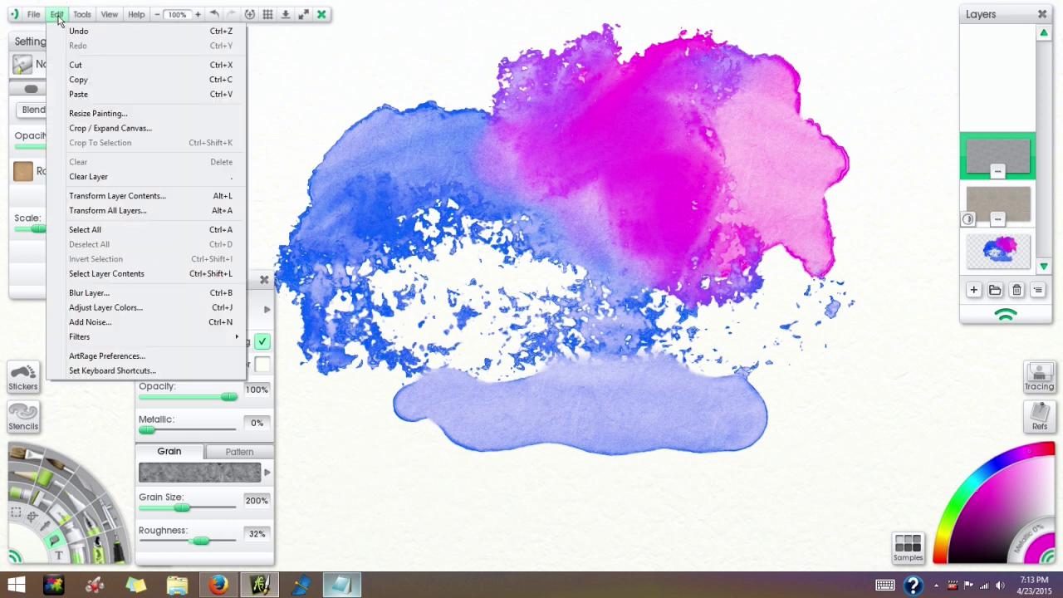
pyautogui.click(123, 308)
pyautogui.moveTo(517, 350); pyautogui.dragTo(496, 321)
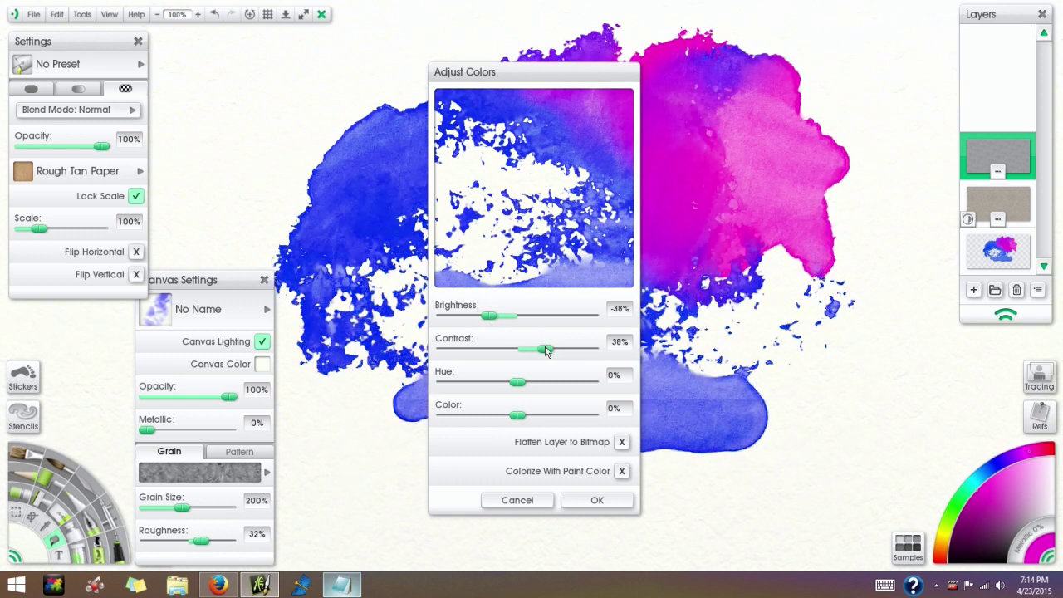
pyautogui.moveTo(545, 348); pyautogui.dragTo(554, 349)
pyautogui.moveTo(489, 317); pyautogui.dragTo(312, 408)
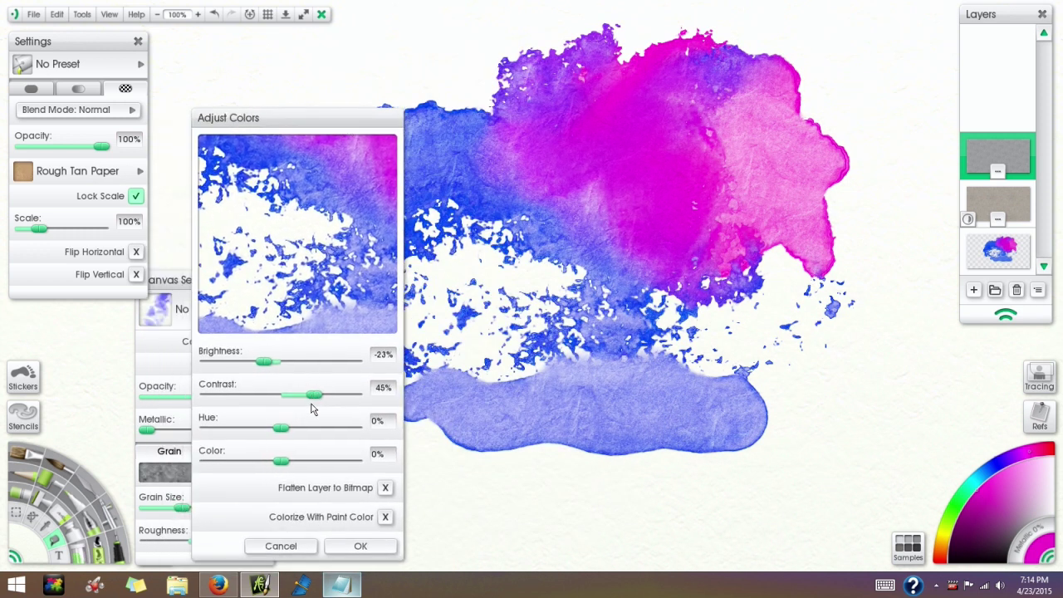
pyautogui.click(360, 546)
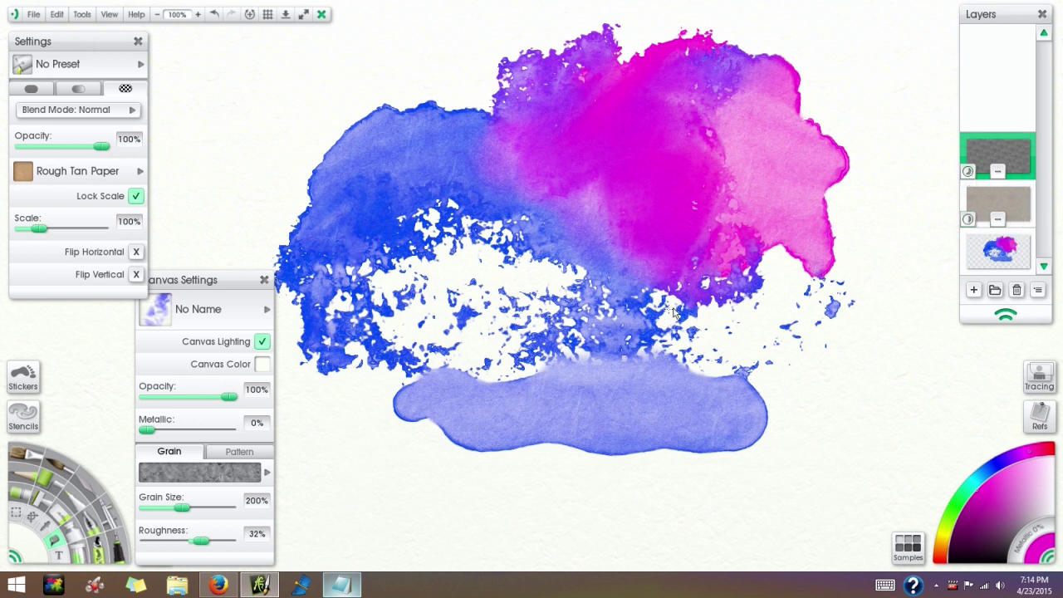
pyautogui.moveTo(687, 332); pyautogui.dragTo(734, 287)
# Clear the painted contents of the bottom layer beneath the two texture layers
pyautogui.click(998, 251)
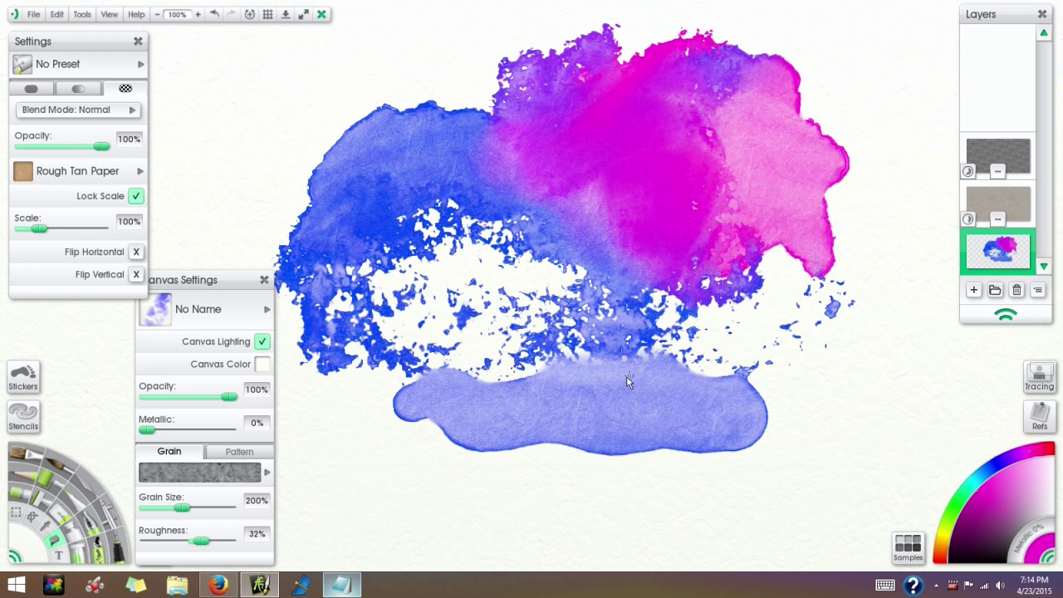
pyautogui.press('Delete')
pyautogui.scroll(-4, 631, 309)
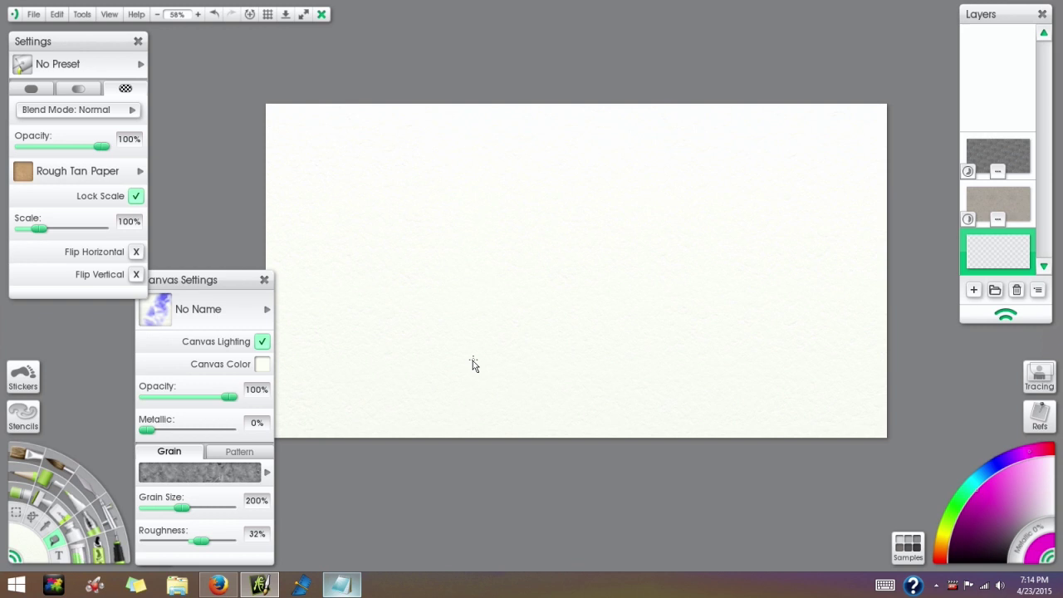
# Paint a dark navy watercolor wash over the canvas's upper-left corner with an enlarged brush and thinners at 0%
pyautogui.press('w')
pyautogui.moveTo(486, 334); pyautogui.dragTo(620, 357)
pyautogui.click(907, 548)
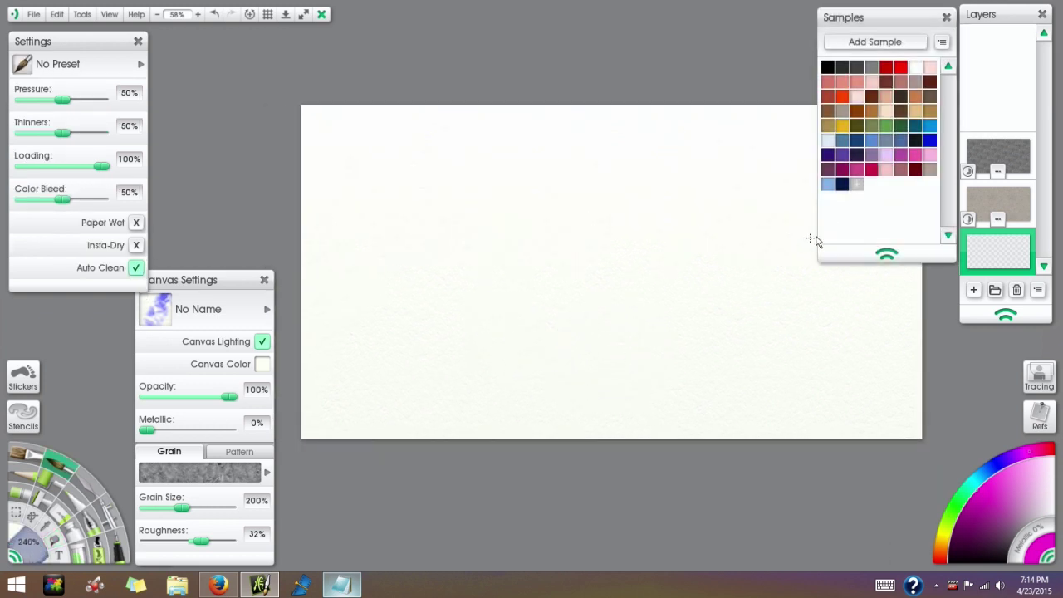
pyautogui.click(843, 189)
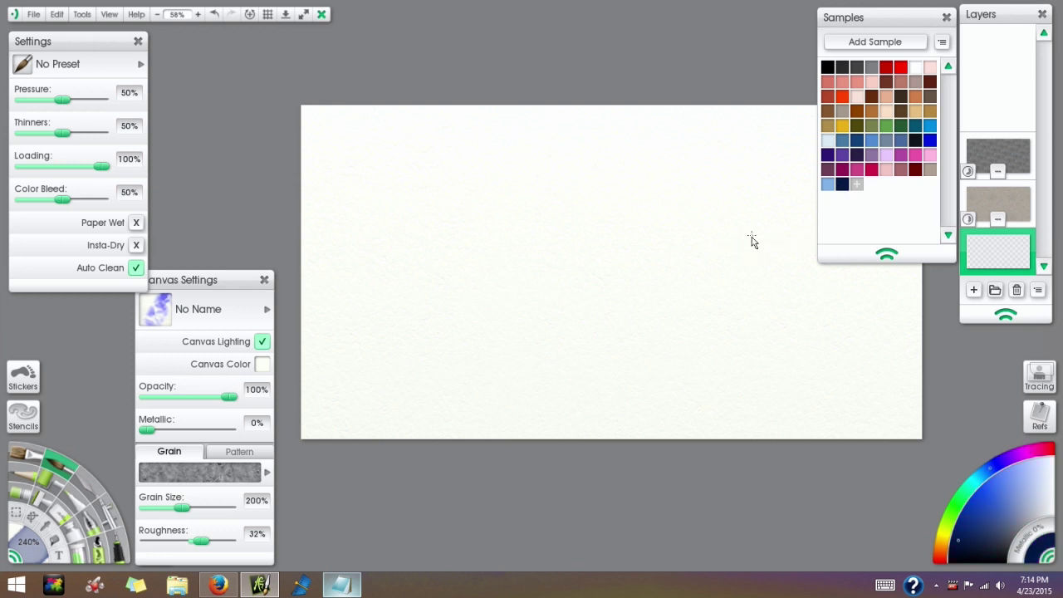
pyautogui.hotkey('ctrl', '3')
pyautogui.press(']')
pyautogui.press(']')
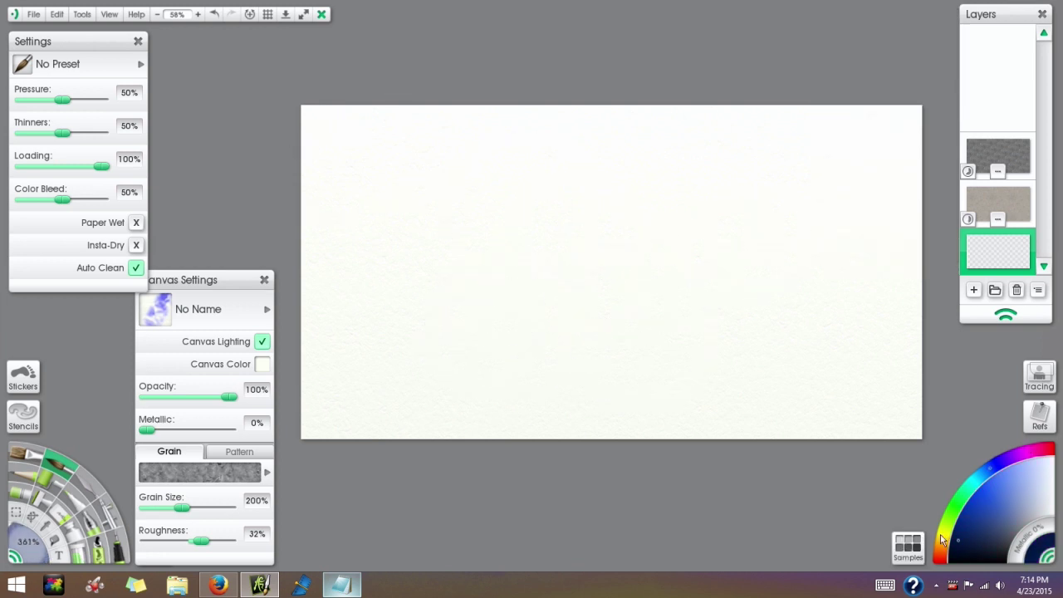
pyautogui.moveTo(356, 103); pyautogui.dragTo(384, 74)
pyautogui.moveTo(63, 133); pyautogui.dragTo(22, 136)
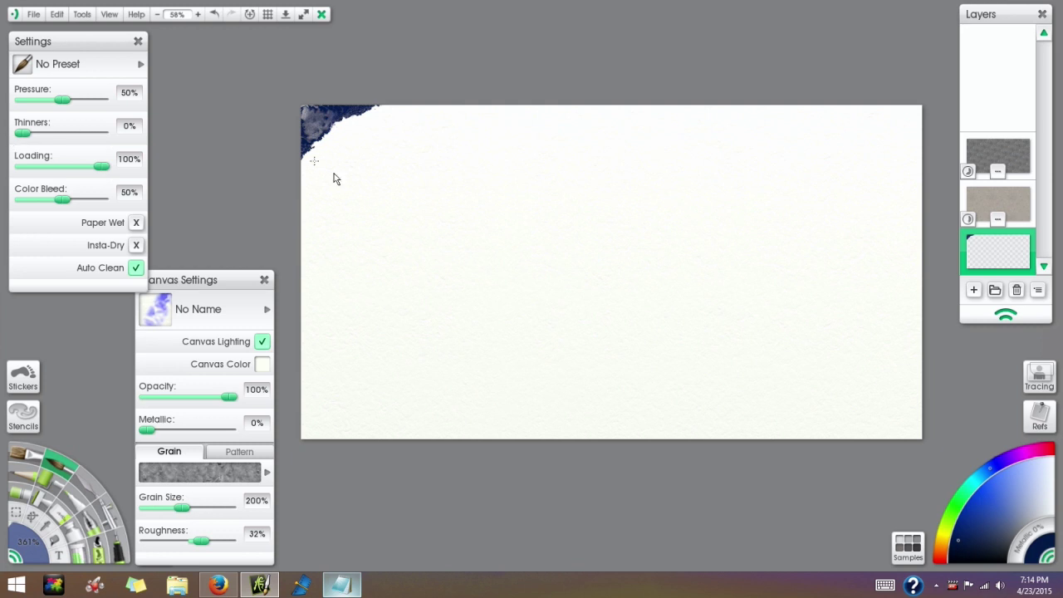
pyautogui.moveTo(360, 194); pyautogui.dragTo(401, 202)
pyautogui.moveTo(360, 120)
pyautogui.mouseDown()
pyautogui.moveTo(323, 161)
pyautogui.moveTo(369, 122)
pyautogui.moveTo(325, 201)
pyautogui.moveTo(476, 109)
pyautogui.moveTo(313, 207)
pyautogui.moveTo(569, 111)
pyautogui.moveTo(487, 128)
pyautogui.moveTo(304, 331)
pyautogui.moveTo(489, 205)
pyautogui.mouseUp()
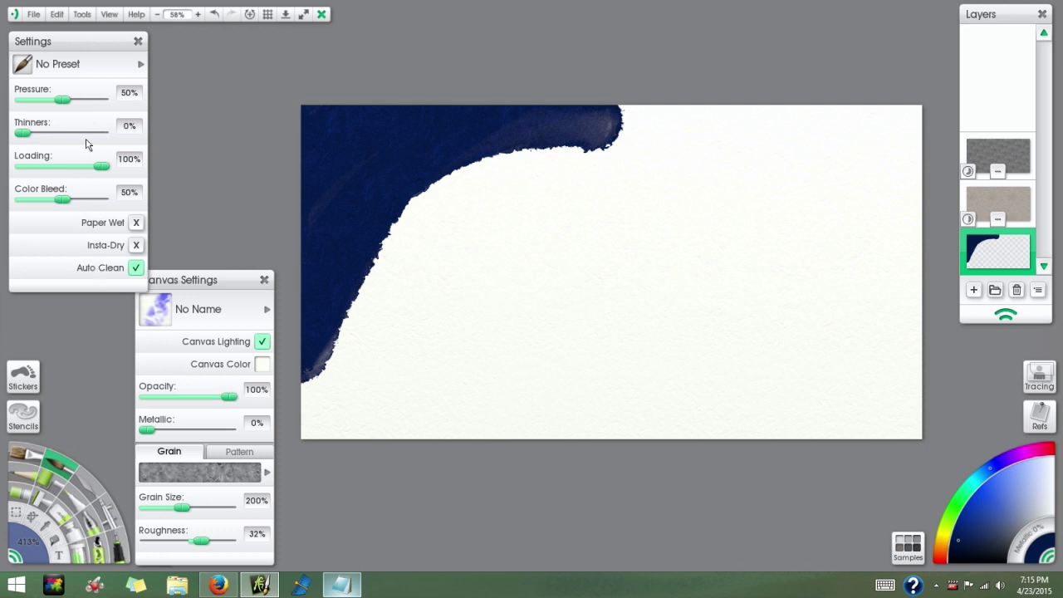
# Paint a light blue band along the navy wash's lower edge with the brush enlarged to 457%
pyautogui.moveTo(720, 346); pyautogui.dragTo(716, 360)
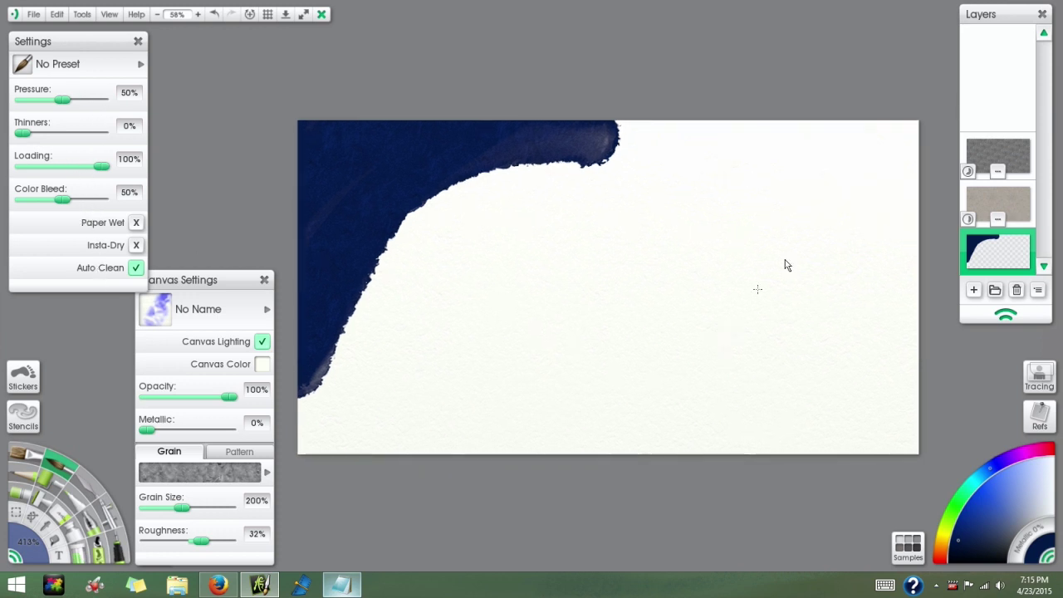
pyautogui.press('s')
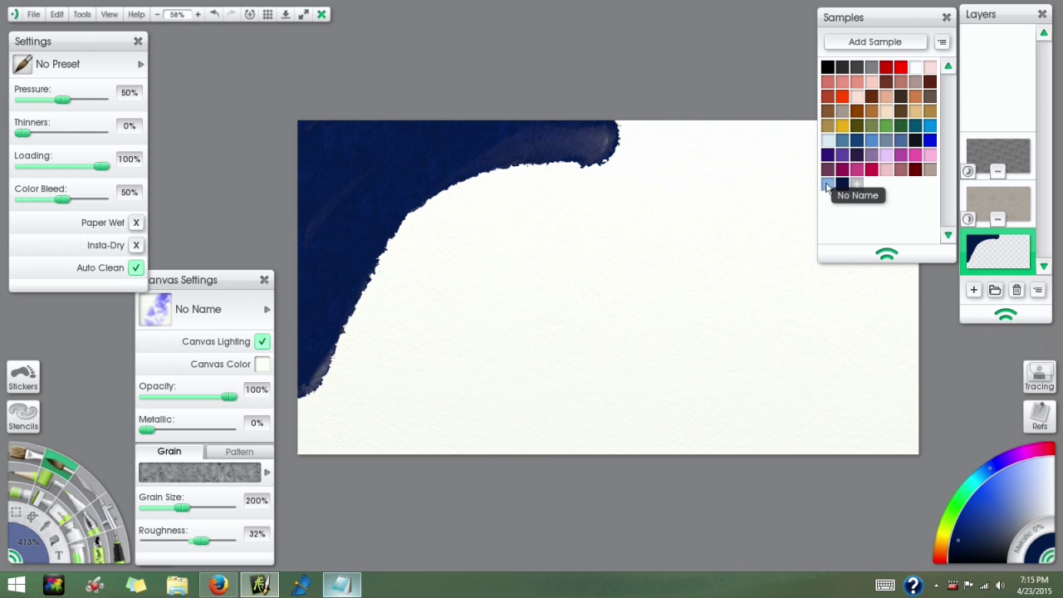
pyautogui.click(827, 184)
pyautogui.press('s')
pyautogui.keyDown('shift'); pyautogui.moveTo(360, 404); pyautogui.dragTo(415, 383); pyautogui.keyUp('shift')
pyautogui.moveTo(329, 390)
pyautogui.mouseDown()
pyautogui.moveTo(303, 349)
pyautogui.moveTo(346, 374)
pyautogui.moveTo(389, 333)
pyautogui.moveTo(411, 282)
pyautogui.moveTo(402, 318)
pyautogui.moveTo(464, 280)
pyautogui.moveTo(481, 212)
pyautogui.moveTo(547, 226)
pyautogui.moveTo(599, 171)
pyautogui.moveTo(606, 182)
pyautogui.moveTo(613, 168)
pyautogui.moveTo(749, 128)
pyautogui.mouseUp()
# Set the canvas roughness to 58% and paint strokes over the navy and light blue boundary for a textured bleed
pyautogui.moveTo(189, 547); pyautogui.dragTo(213, 545)
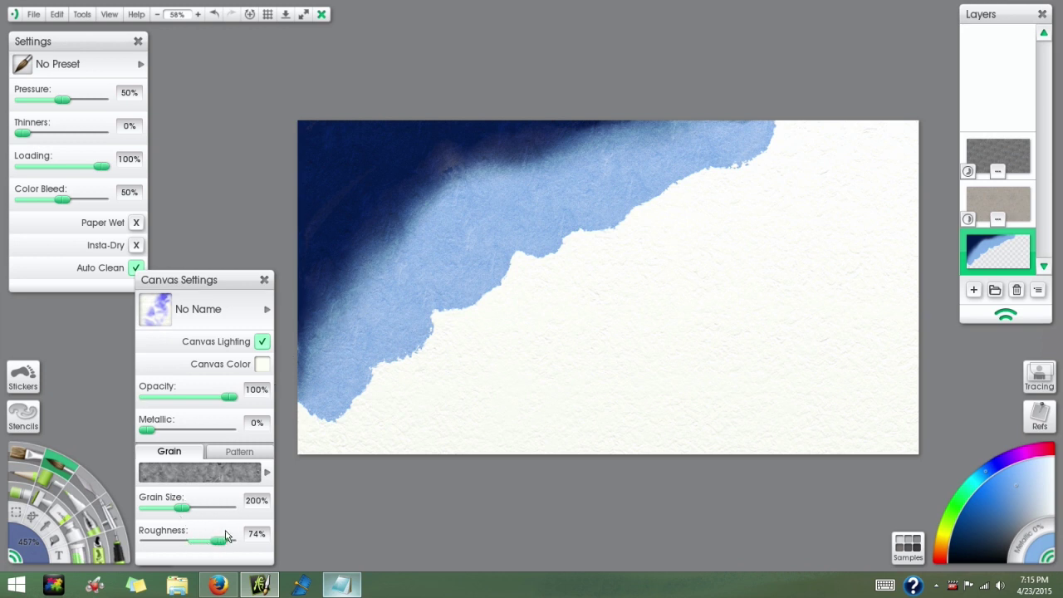
pyautogui.moveTo(361, 173)
pyautogui.mouseDown()
pyautogui.moveTo(429, 176)
pyautogui.moveTo(520, 204)
pyautogui.moveTo(601, 114)
pyautogui.moveTo(480, 116)
pyautogui.mouseUp()
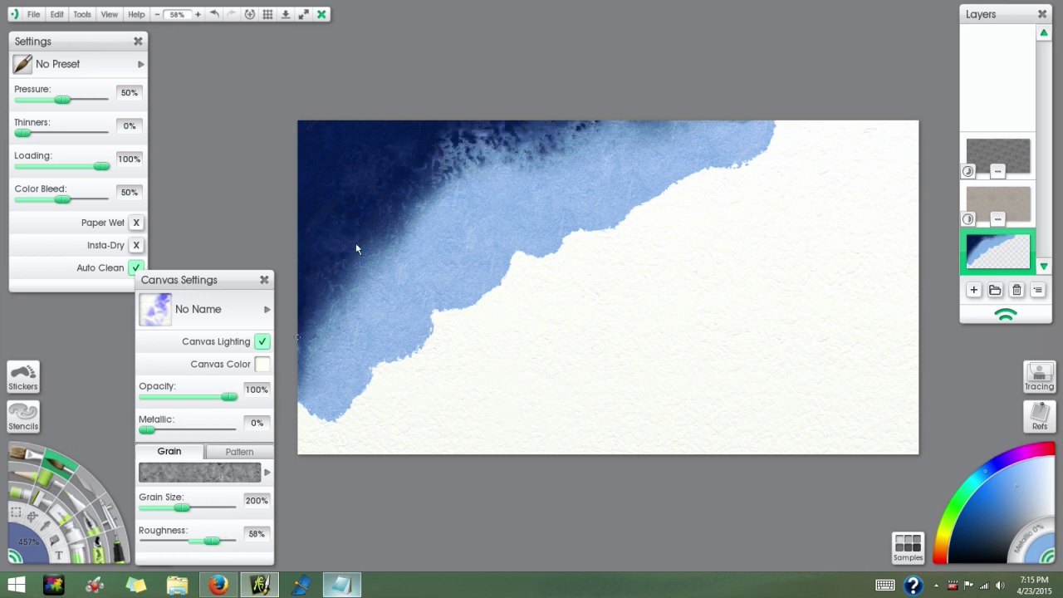
pyautogui.moveTo(391, 204)
pyautogui.mouseDown()
pyautogui.moveTo(395, 250)
pyautogui.moveTo(338, 282)
pyautogui.mouseUp()
pyautogui.scroll(5, 526, 280)
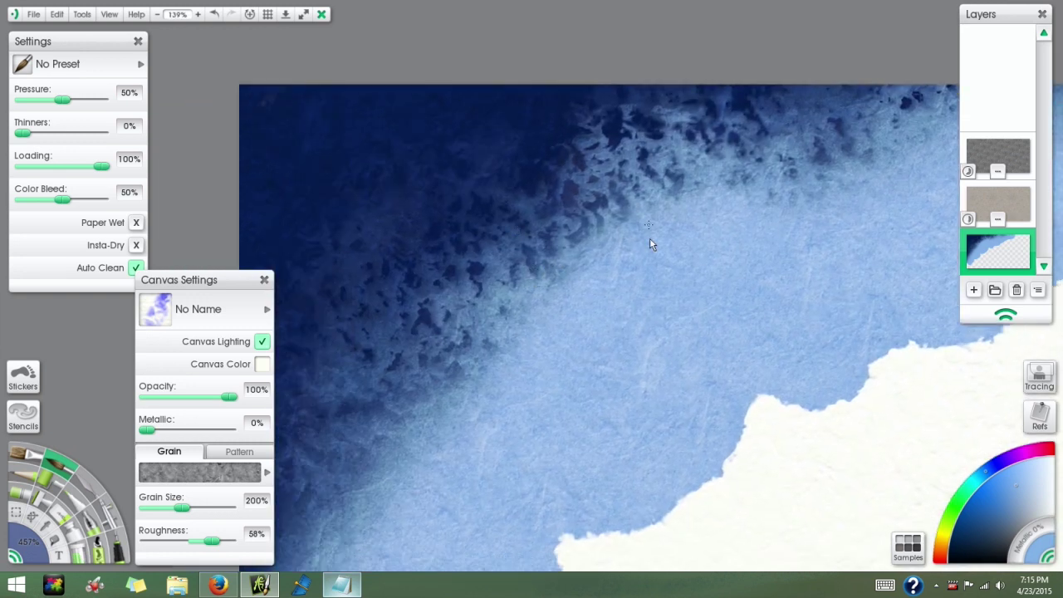
pyautogui.scroll(-2, 658, 282)
pyautogui.scroll(-3, 602, 332)
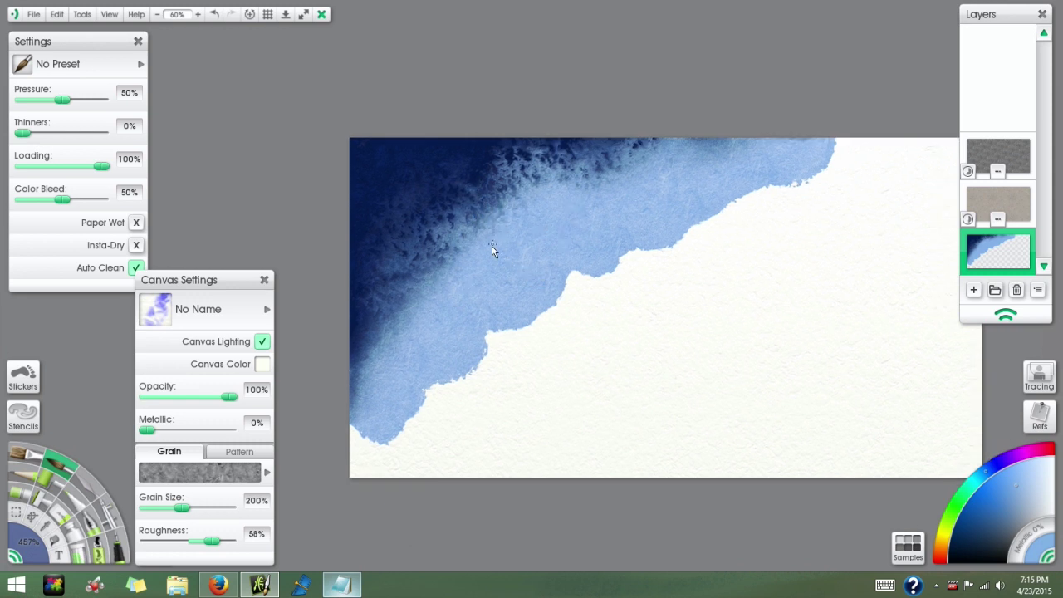
pyautogui.moveTo(519, 202)
pyautogui.mouseDown()
pyautogui.moveTo(650, 214)
pyautogui.moveTo(554, 166)
pyautogui.moveTo(559, 223)
pyautogui.moveTo(528, 241)
pyautogui.mouseUp()
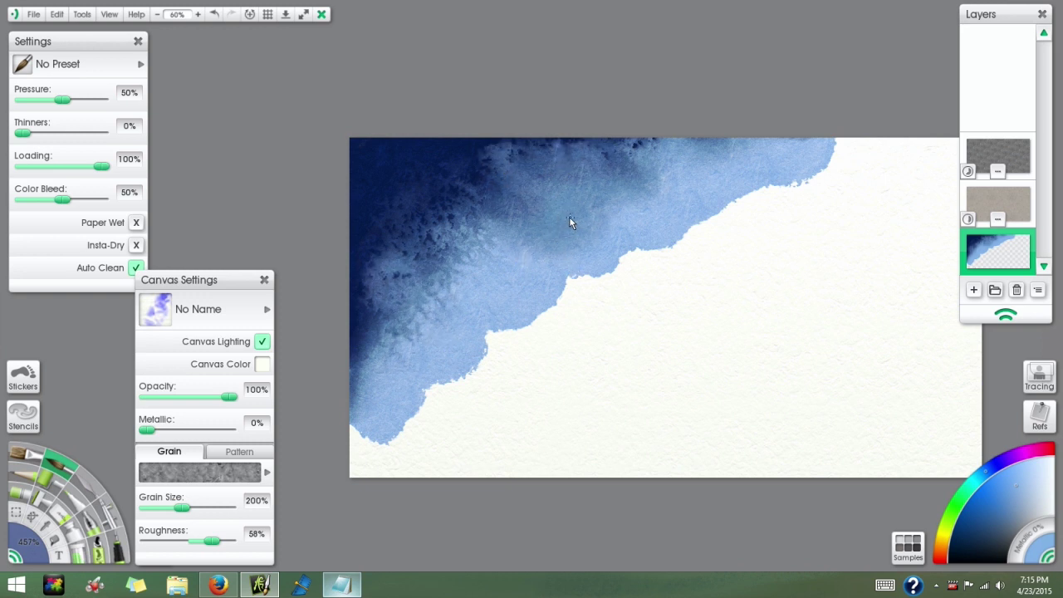
# Set the canvas roughness to 29% and extend the wash down and outward with light blue and a darker blue sampled from the painting
pyautogui.moveTo(211, 541); pyautogui.dragTo(198, 541)
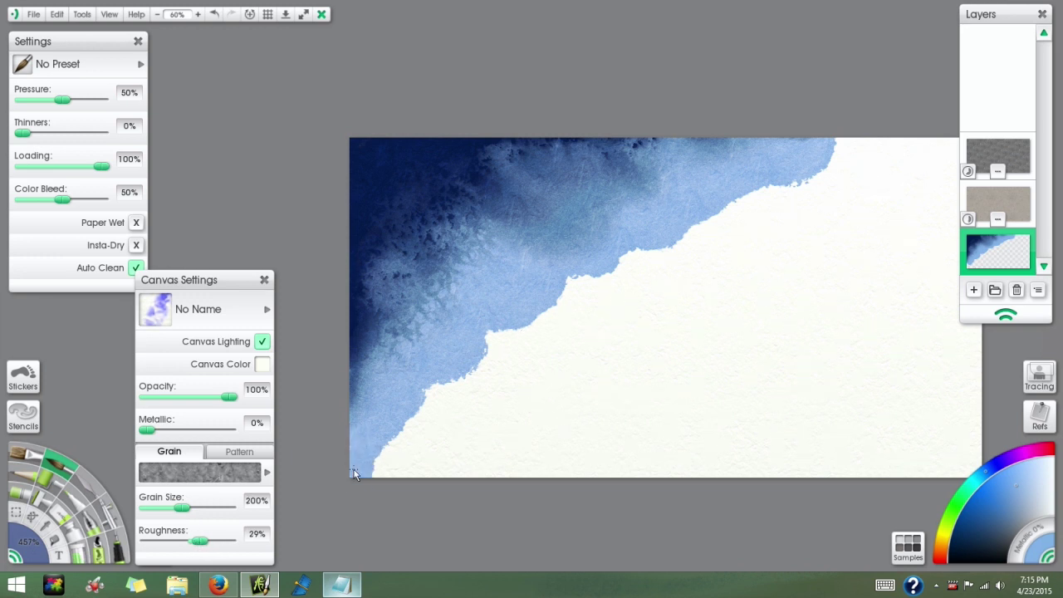
pyautogui.moveTo(367, 487); pyautogui.dragTo(428, 445)
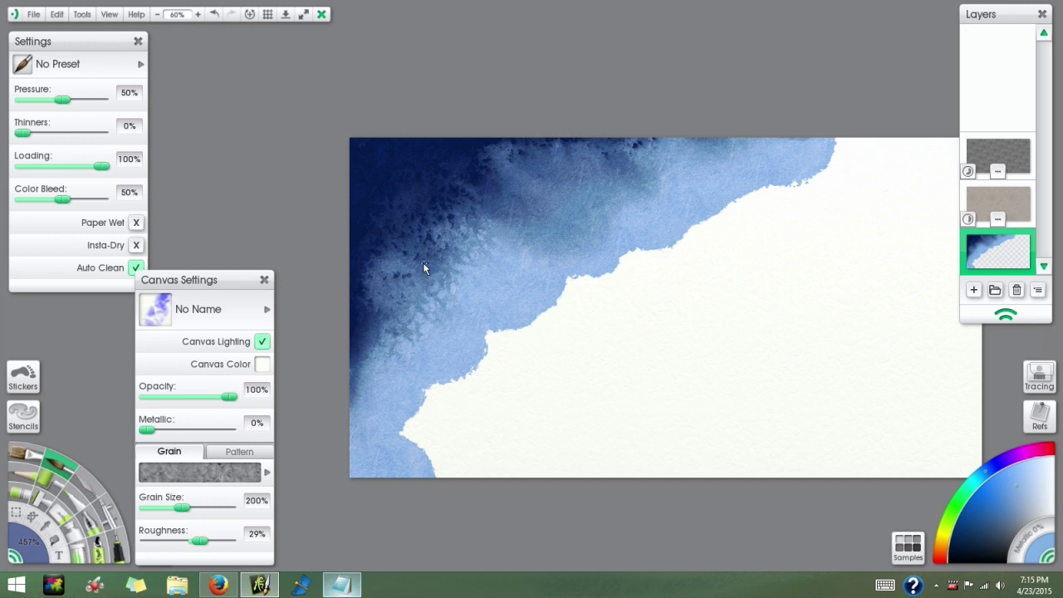
pyautogui.keyDown('alt'); pyautogui.click(424, 264); pyautogui.keyUp('alt')
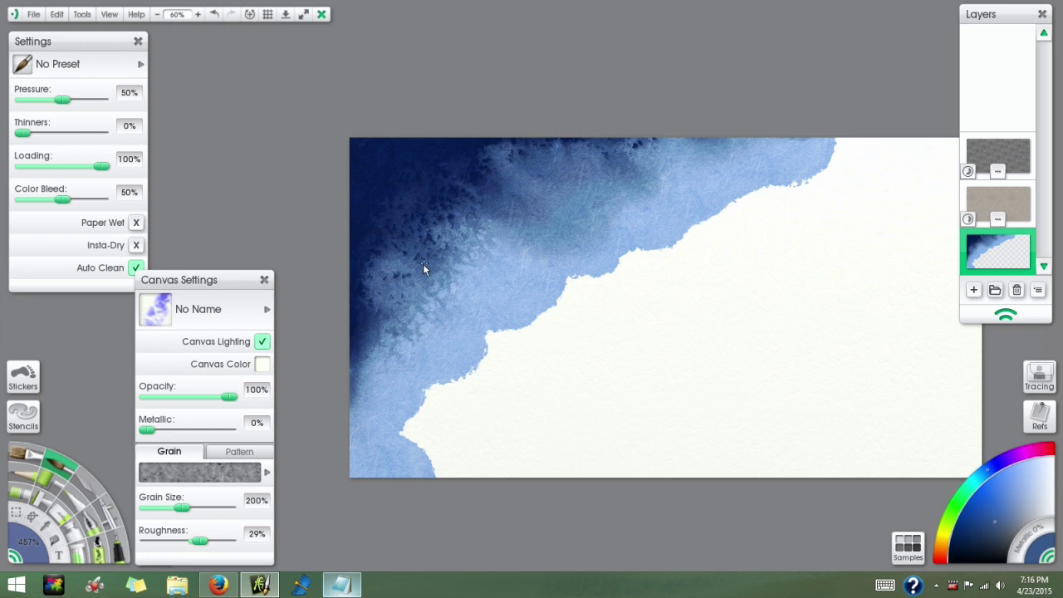
pyautogui.moveTo(437, 277)
pyautogui.mouseDown()
pyautogui.moveTo(478, 328)
pyautogui.moveTo(429, 344)
pyautogui.moveTo(384, 417)
pyautogui.moveTo(532, 252)
pyautogui.moveTo(561, 266)
pyautogui.moveTo(649, 187)
pyautogui.moveTo(743, 174)
pyautogui.moveTo(835, 140)
pyautogui.moveTo(846, 172)
pyautogui.moveTo(890, 175)
pyautogui.moveTo(828, 206)
pyautogui.moveTo(753, 222)
pyautogui.moveTo(610, 292)
pyautogui.moveTo(424, 416)
pyautogui.moveTo(418, 455)
pyautogui.moveTo(470, 530)
pyautogui.moveTo(430, 472)
pyautogui.moveTo(515, 400)
pyautogui.moveTo(504, 387)
pyautogui.moveTo(527, 461)
pyautogui.mouseUp()
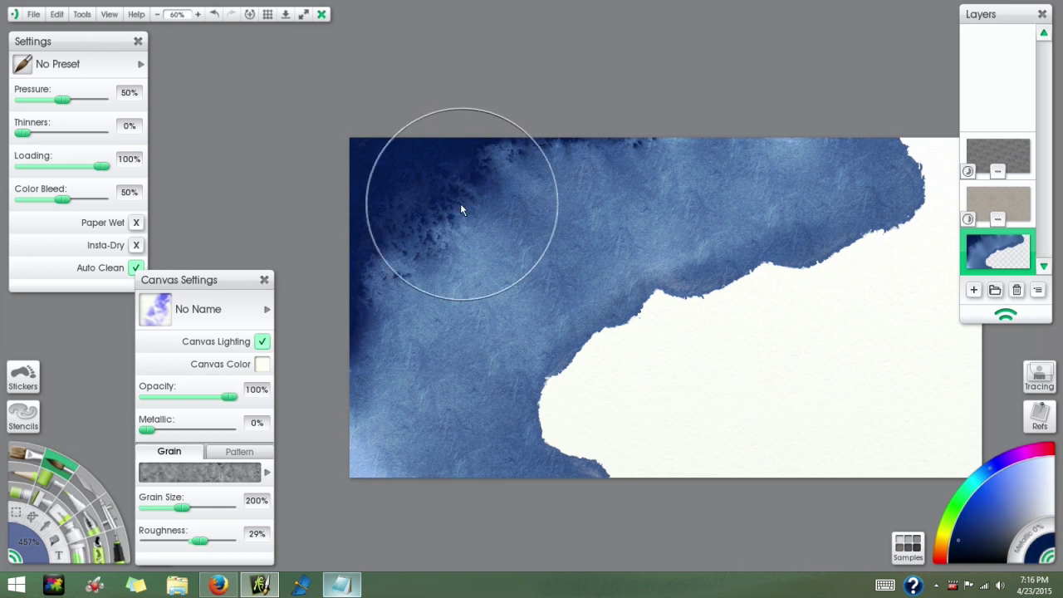
# Deepen the upper and left areas of the blue wash with broad dark navy strokes, enlarging the brush to 491%
pyautogui.moveTo(474, 208)
pyautogui.mouseDown()
pyautogui.moveTo(554, 143)
pyautogui.moveTo(570, 153)
pyautogui.moveTo(624, 128)
pyautogui.moveTo(665, 124)
pyautogui.moveTo(690, 150)
pyautogui.moveTo(727, 141)
pyautogui.moveTo(735, 156)
pyautogui.moveTo(829, 137)
pyautogui.moveTo(654, 201)
pyautogui.mouseUp()
pyautogui.moveTo(745, 154)
pyautogui.mouseDown()
pyautogui.moveTo(806, 173)
pyautogui.moveTo(766, 157)
pyautogui.mouseUp()
pyautogui.moveTo(416, 170)
pyautogui.mouseDown()
pyautogui.moveTo(534, 197)
pyautogui.moveTo(607, 194)
pyautogui.moveTo(531, 186)
pyautogui.moveTo(457, 247)
pyautogui.moveTo(403, 327)
pyautogui.moveTo(394, 246)
pyautogui.moveTo(397, 286)
pyautogui.mouseUp()
pyautogui.moveTo(674, 157)
pyautogui.mouseDown()
pyautogui.moveTo(703, 125)
pyautogui.moveTo(765, 127)
pyautogui.mouseUp()
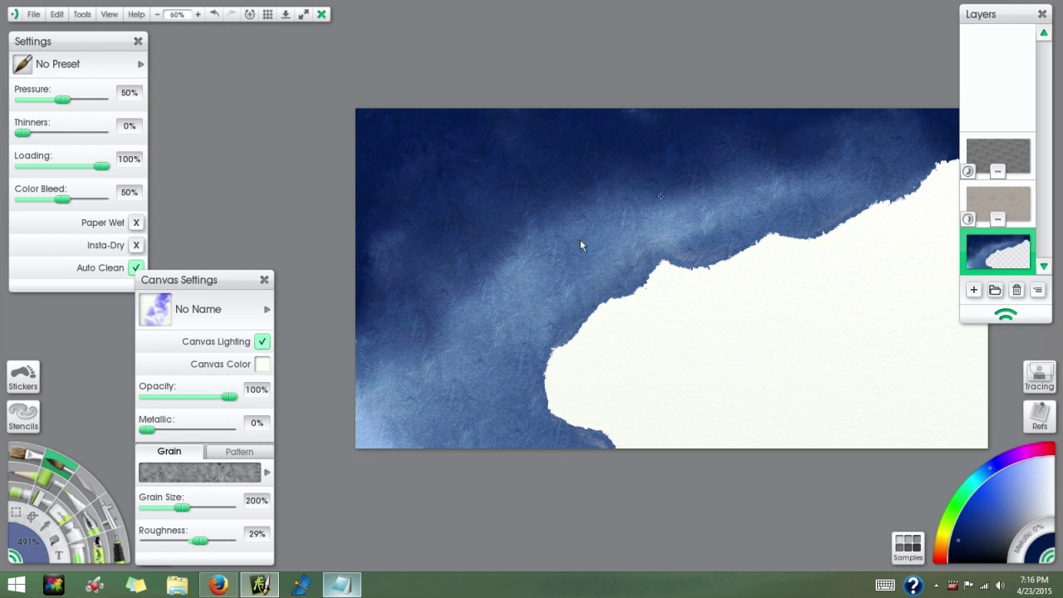
# Mottle the dark-to-mid-blue transition with blues sampled from the wash, using canvas roughness of 53% in the middle and 79% toward the upper right
pyautogui.moveTo(199, 540); pyautogui.dragTo(220, 541)
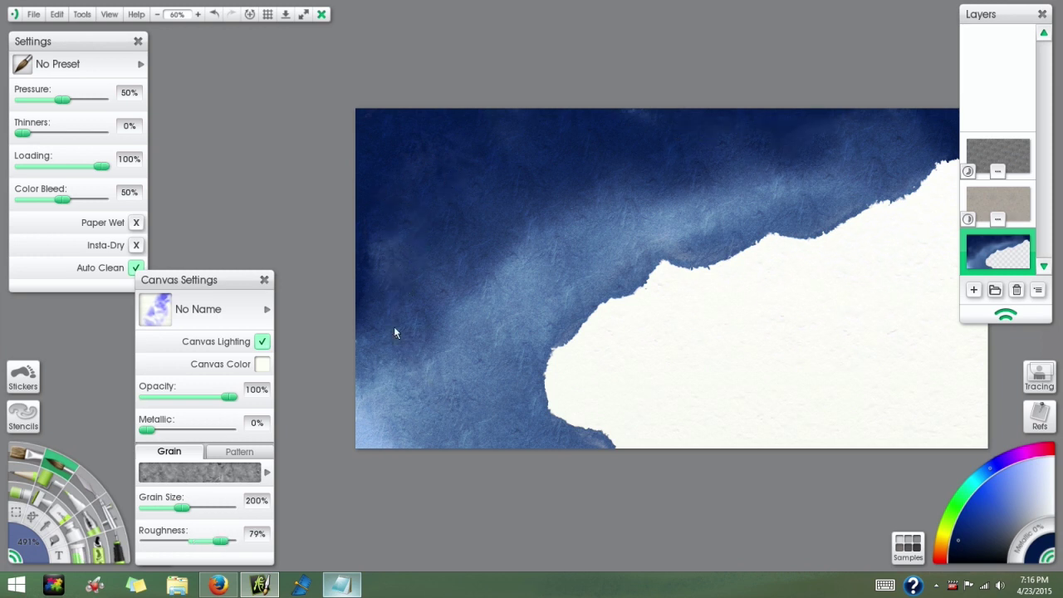
pyautogui.moveTo(221, 541); pyautogui.dragTo(214, 540)
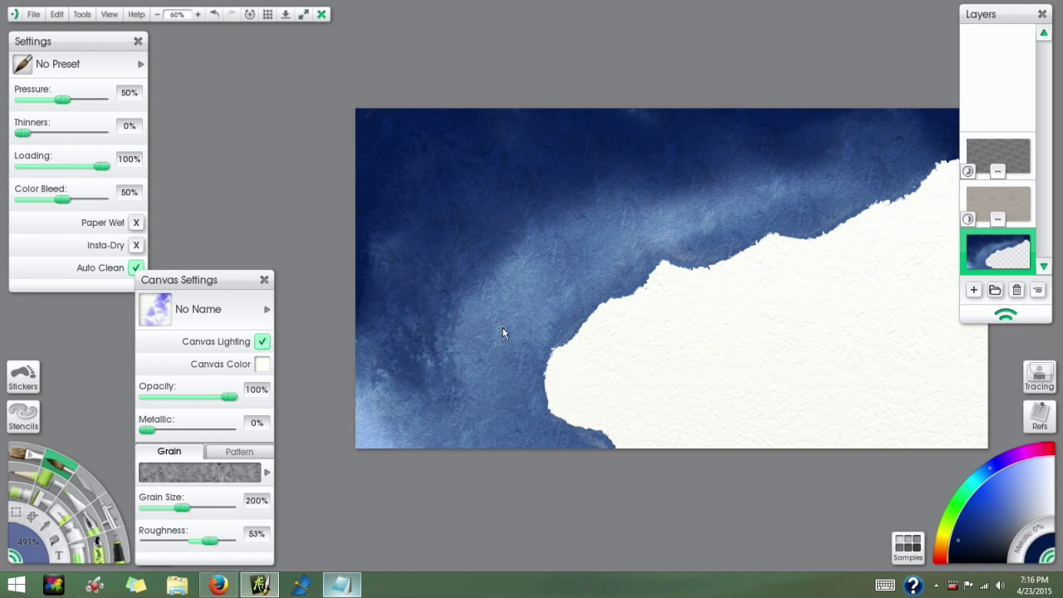
pyautogui.keyDown('alt'); pyautogui.click(520, 270); pyautogui.keyUp('alt')
pyautogui.moveTo(519, 269)
pyautogui.mouseDown()
pyautogui.moveTo(497, 215)
pyautogui.moveTo(539, 210)
pyautogui.moveTo(586, 174)
pyautogui.moveTo(489, 170)
pyautogui.moveTo(504, 271)
pyautogui.moveTo(574, 210)
pyautogui.moveTo(674, 176)
pyautogui.moveTo(632, 175)
pyautogui.moveTo(655, 198)
pyautogui.moveTo(609, 247)
pyautogui.moveTo(567, 202)
pyautogui.mouseUp()
pyautogui.keyDown('alt'); pyautogui.click(489, 170); pyautogui.keyUp('alt')
pyautogui.keyDown('alt'); pyautogui.click(584, 285); pyautogui.keyUp('alt')
pyautogui.moveTo(583, 284)
pyautogui.mouseDown()
pyautogui.moveTo(568, 242)
pyautogui.moveTo(599, 238)
pyautogui.mouseUp()
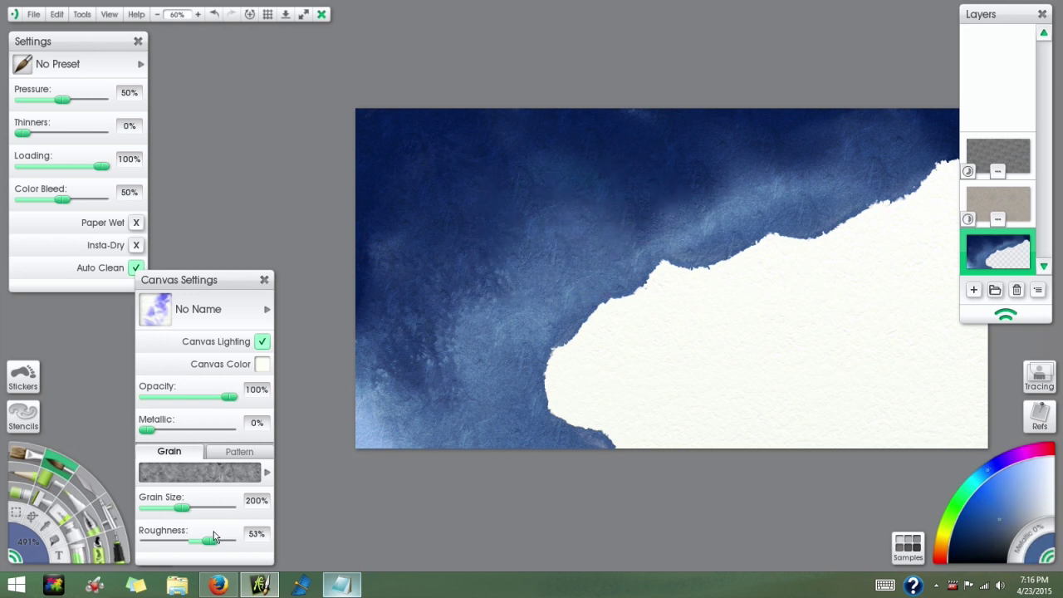
pyautogui.moveTo(211, 541); pyautogui.dragTo(221, 541)
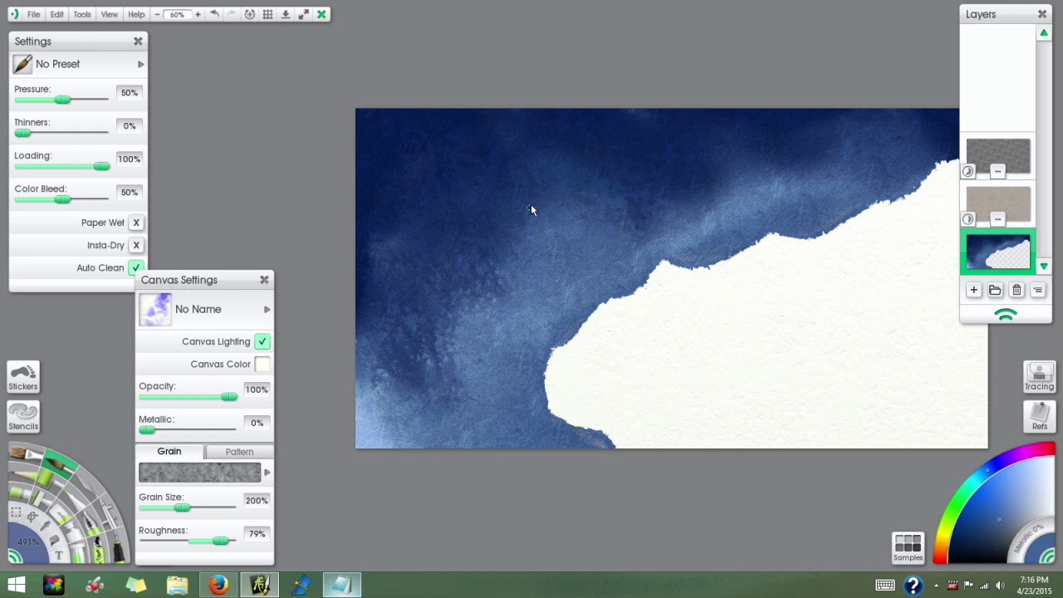
pyautogui.moveTo(776, 191); pyautogui.dragTo(717, 165)
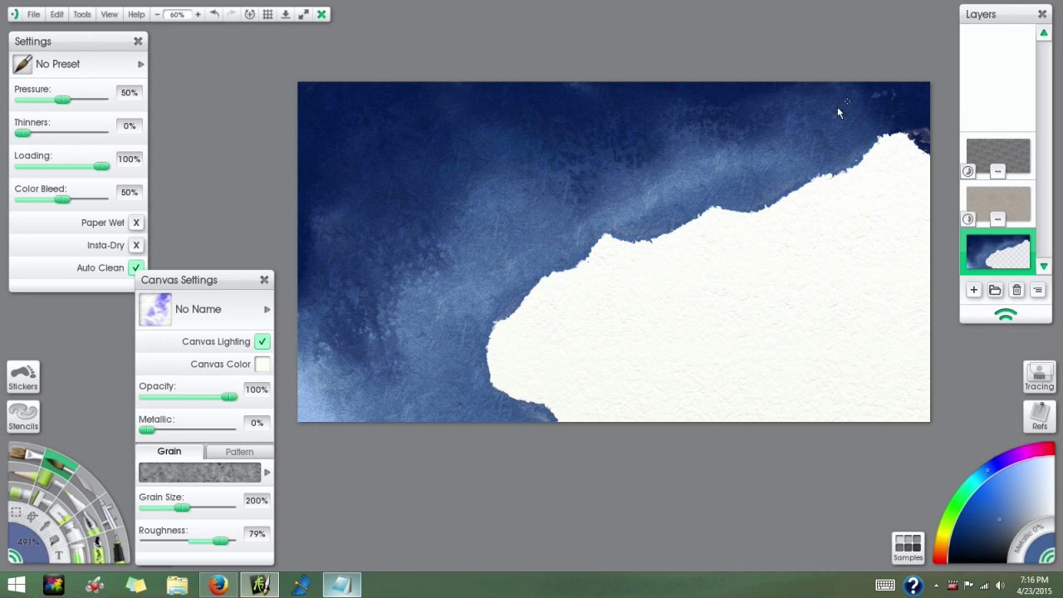
# Set the canvas roughness to 48% and extend the wash in light blue across most of the white paper below its edge
pyautogui.moveTo(216, 538); pyautogui.dragTo(203, 539)
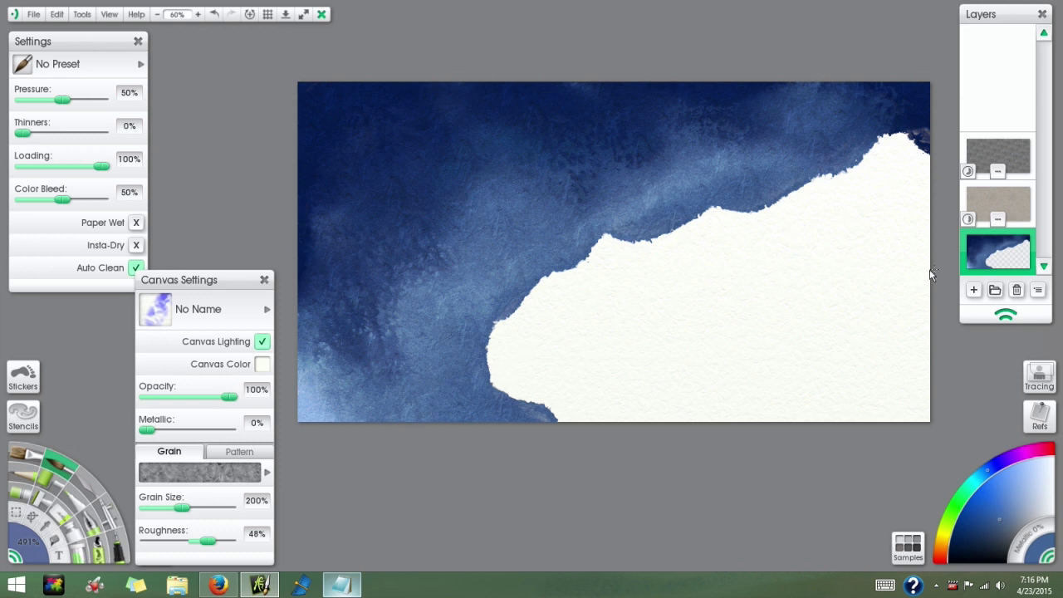
pyautogui.press('s')
pyautogui.click(830, 185)
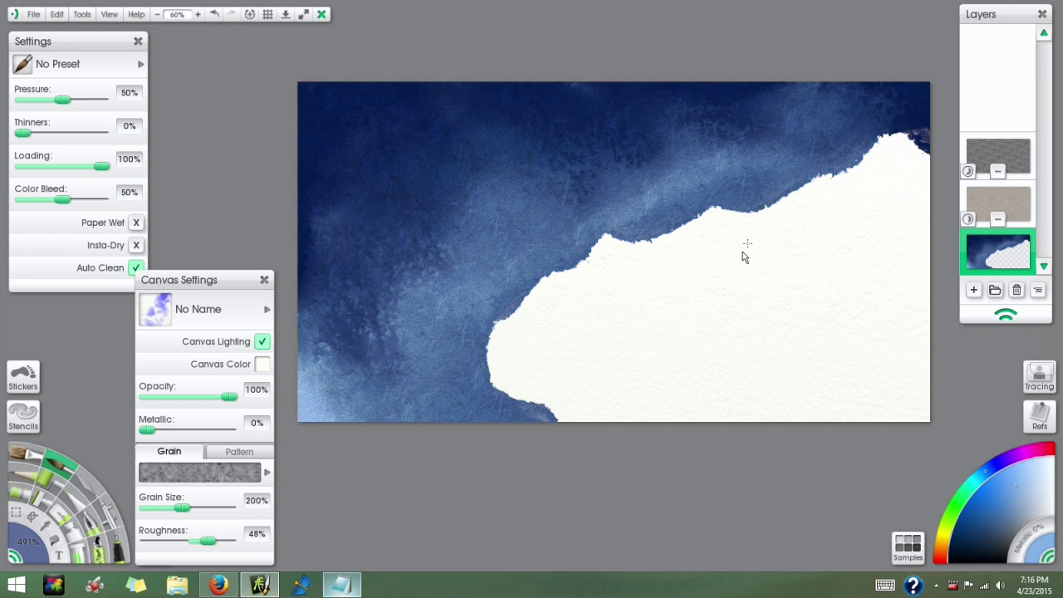
pyautogui.moveTo(728, 273); pyautogui.dragTo(678, 310)
pyautogui.moveTo(573, 370); pyautogui.dragTo(593, 360)
pyautogui.moveTo(745, 284); pyautogui.dragTo(728, 292)
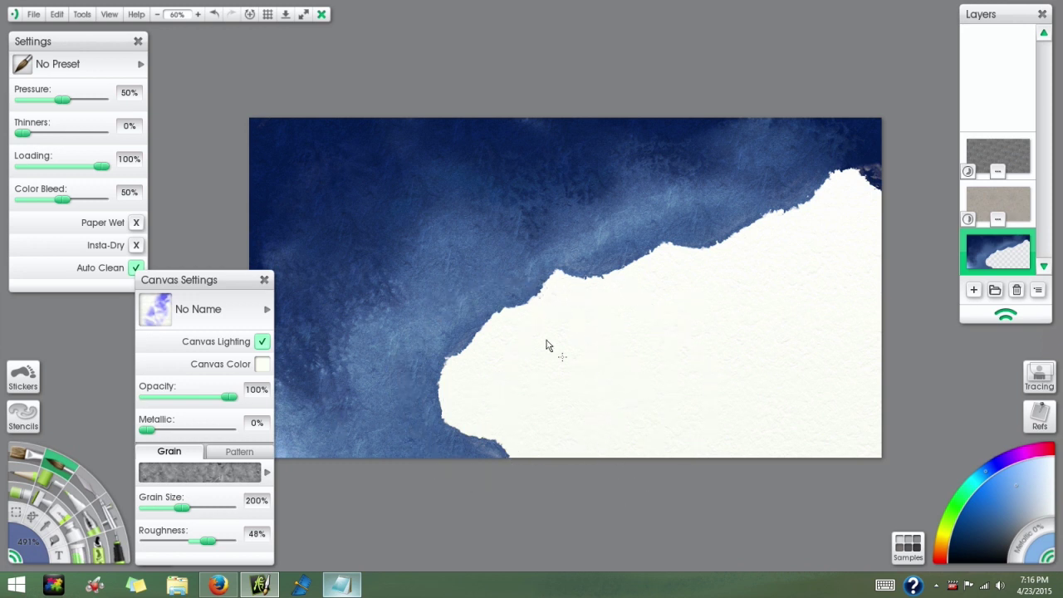
pyautogui.moveTo(474, 403)
pyautogui.mouseDown()
pyautogui.moveTo(465, 406)
pyautogui.moveTo(489, 458)
pyautogui.mouseUp()
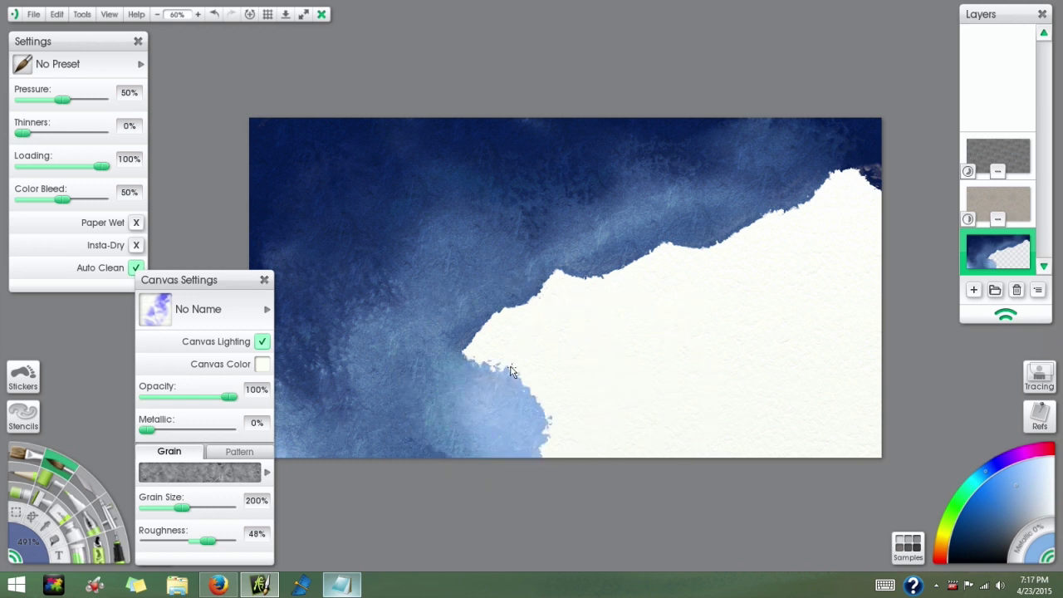
pyautogui.moveTo(508, 351)
pyautogui.mouseDown()
pyautogui.moveTo(544, 399)
pyautogui.moveTo(571, 302)
pyautogui.moveTo(609, 331)
pyautogui.moveTo(658, 277)
pyautogui.moveTo(730, 291)
pyautogui.moveTo(735, 261)
pyautogui.moveTo(795, 268)
pyautogui.moveTo(798, 233)
pyautogui.moveTo(869, 233)
pyautogui.moveTo(873, 196)
pyautogui.moveTo(849, 280)
pyautogui.mouseUp()
pyautogui.moveTo(586, 425)
pyautogui.mouseDown()
pyautogui.moveTo(662, 423)
pyautogui.moveTo(714, 390)
pyautogui.moveTo(735, 328)
pyautogui.mouseUp()
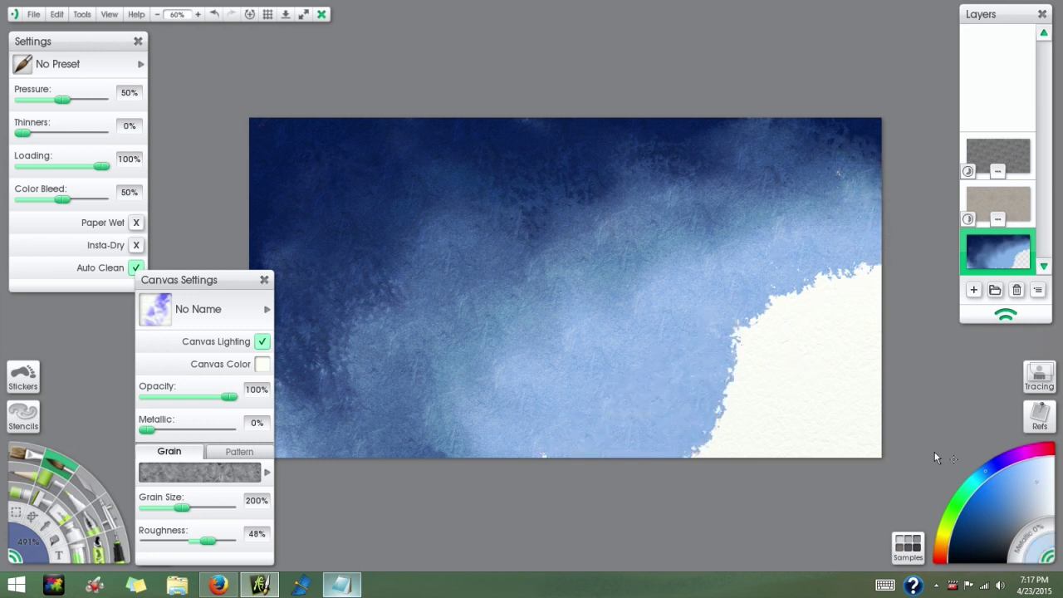
# Fill the remaining white lower-right corner with very pale blue at 500% brush size, using canvas roughness of 55% and 39%
pyautogui.moveTo(731, 415); pyautogui.dragTo(648, 440)
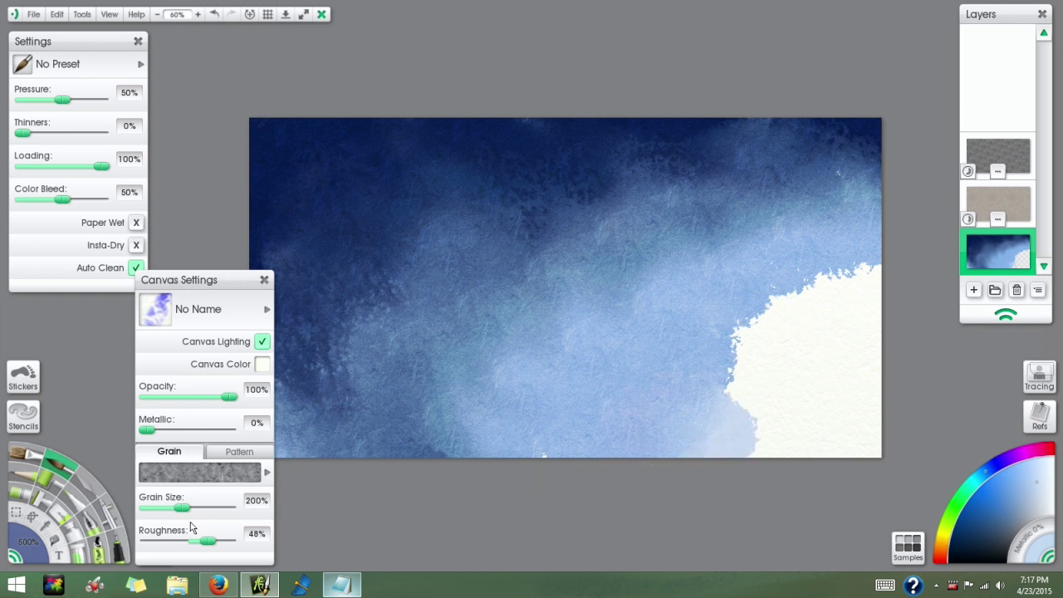
pyautogui.moveTo(208, 541); pyautogui.dragTo(218, 540)
pyautogui.moveTo(761, 339)
pyautogui.mouseDown()
pyautogui.moveTo(739, 335)
pyautogui.moveTo(757, 363)
pyautogui.moveTo(785, 301)
pyautogui.moveTo(700, 339)
pyautogui.moveTo(820, 268)
pyautogui.moveTo(863, 282)
pyautogui.moveTo(847, 309)
pyautogui.mouseUp()
pyautogui.moveTo(216, 541); pyautogui.dragTo(211, 540)
pyautogui.moveTo(788, 306)
pyautogui.mouseDown()
pyautogui.moveTo(763, 336)
pyautogui.moveTo(774, 376)
pyautogui.moveTo(840, 306)
pyautogui.moveTo(868, 298)
pyautogui.moveTo(858, 332)
pyautogui.moveTo(826, 337)
pyautogui.moveTo(844, 354)
pyautogui.moveTo(802, 373)
pyautogui.mouseUp()
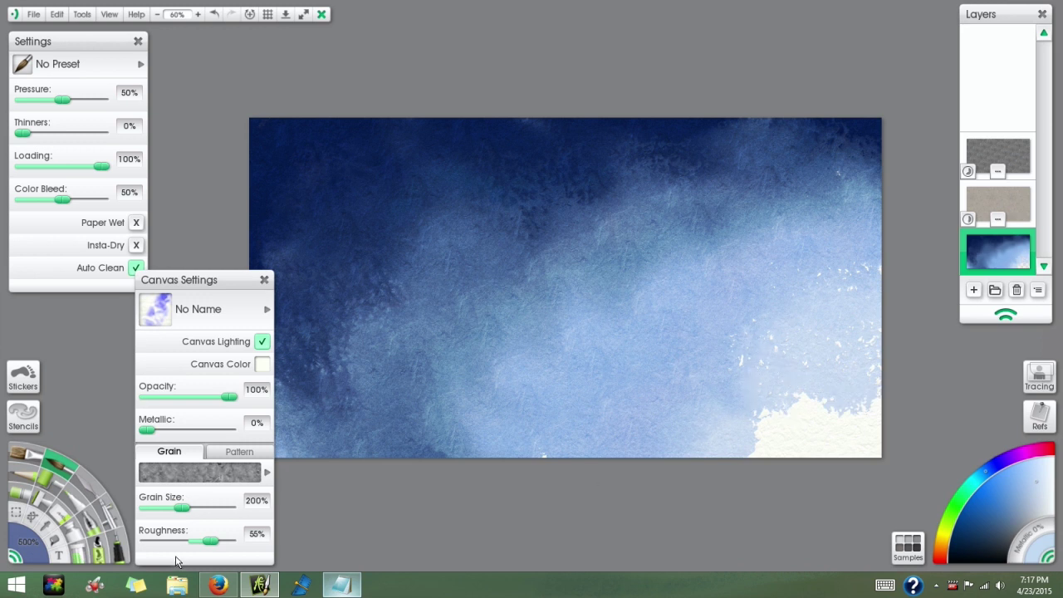
pyautogui.moveTo(210, 541); pyautogui.dragTo(203, 541)
pyautogui.moveTo(752, 361)
pyautogui.mouseDown()
pyautogui.moveTo(819, 346)
pyautogui.moveTo(854, 314)
pyautogui.mouseUp()
pyautogui.moveTo(778, 439)
pyautogui.mouseDown()
pyautogui.moveTo(866, 403)
pyautogui.moveTo(881, 429)
pyautogui.mouseUp()
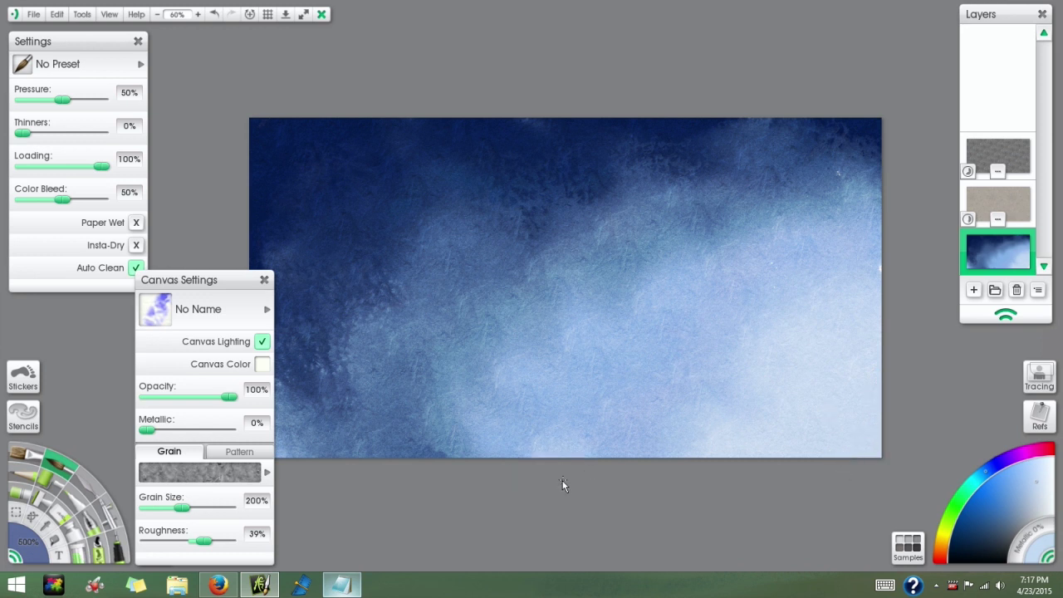
# Set the canvas roughness to 56% and blend pale blue along the bottom of the wash into the mid-blue area
pyautogui.moveTo(203, 540); pyautogui.dragTo(211, 540)
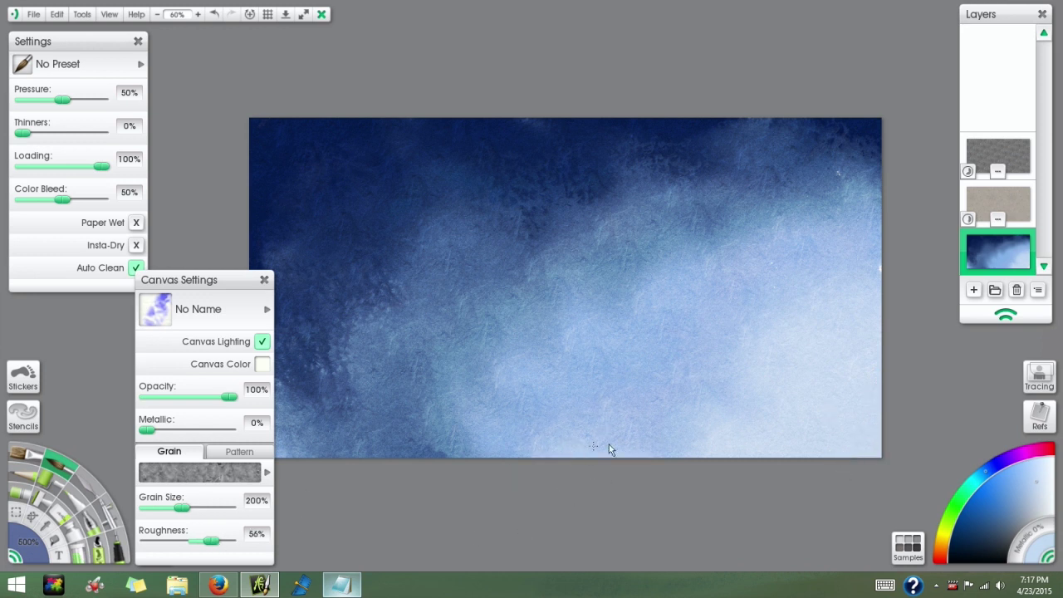
pyautogui.moveTo(484, 472); pyautogui.dragTo(356, 456)
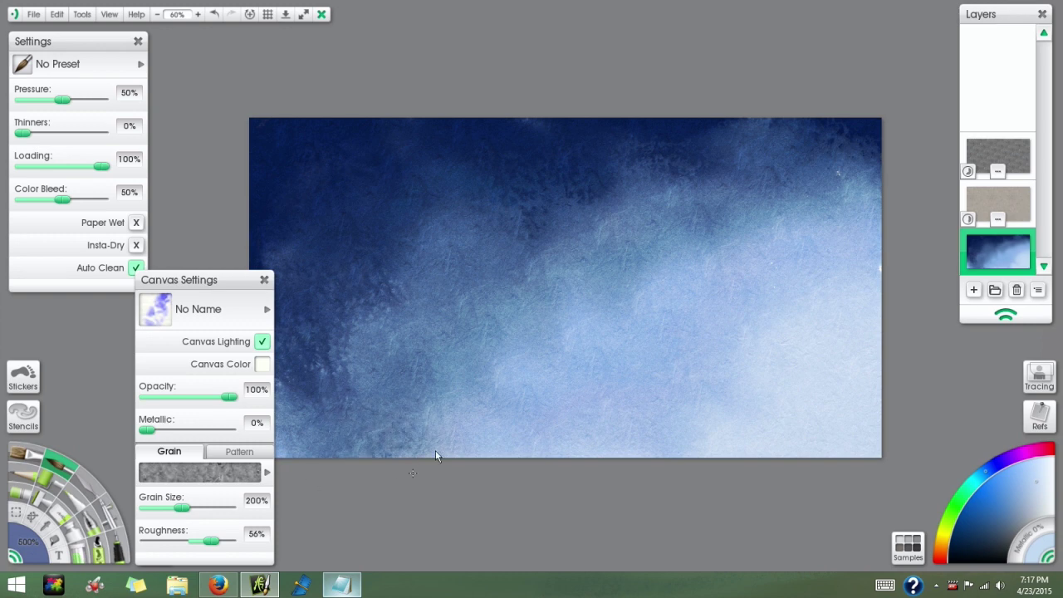
pyautogui.moveTo(468, 375); pyautogui.dragTo(505, 381)
# Examine the blended bleeds and paper texture across the whole wash at different magnifications
pyautogui.scroll(4, 700, 419)
pyautogui.scroll(-3, 681, 390)
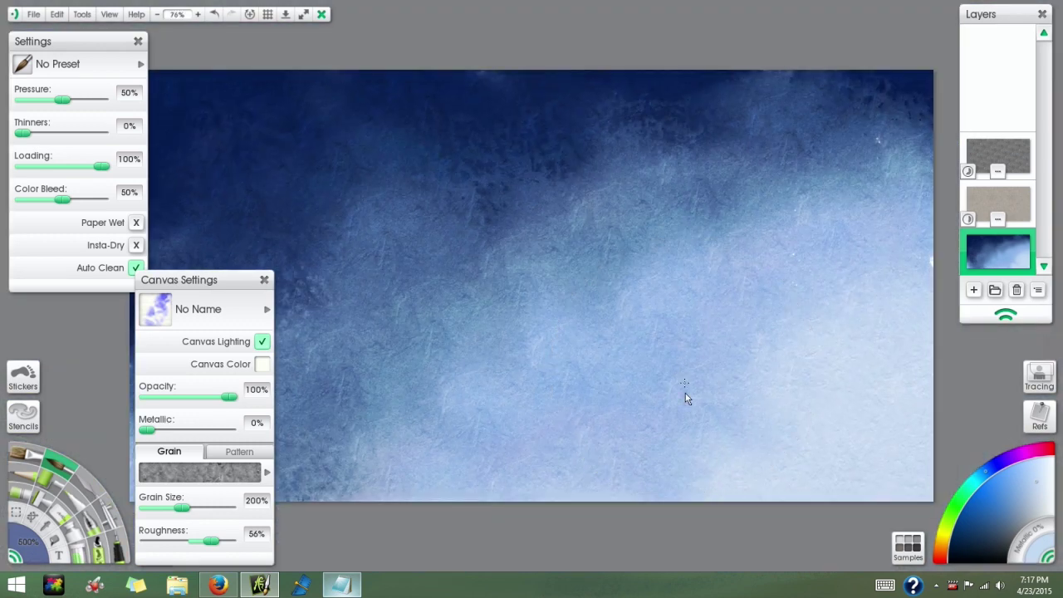
pyautogui.moveTo(650, 426); pyautogui.dragTo(662, 429)
pyautogui.scroll(1, 633, 402)
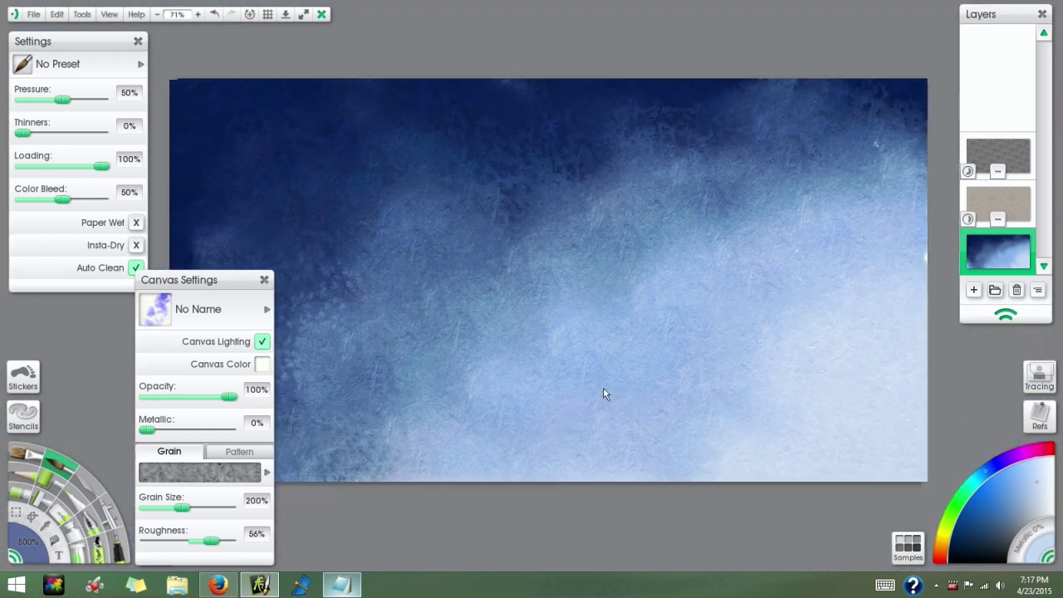
pyautogui.scroll(-2, 612, 375)
pyautogui.scroll(4, 619, 373)
pyautogui.moveTo(630, 373); pyautogui.dragTo(665, 383)
pyautogui.scroll(-2, 666, 388)
pyautogui.scroll(1, 633, 370)
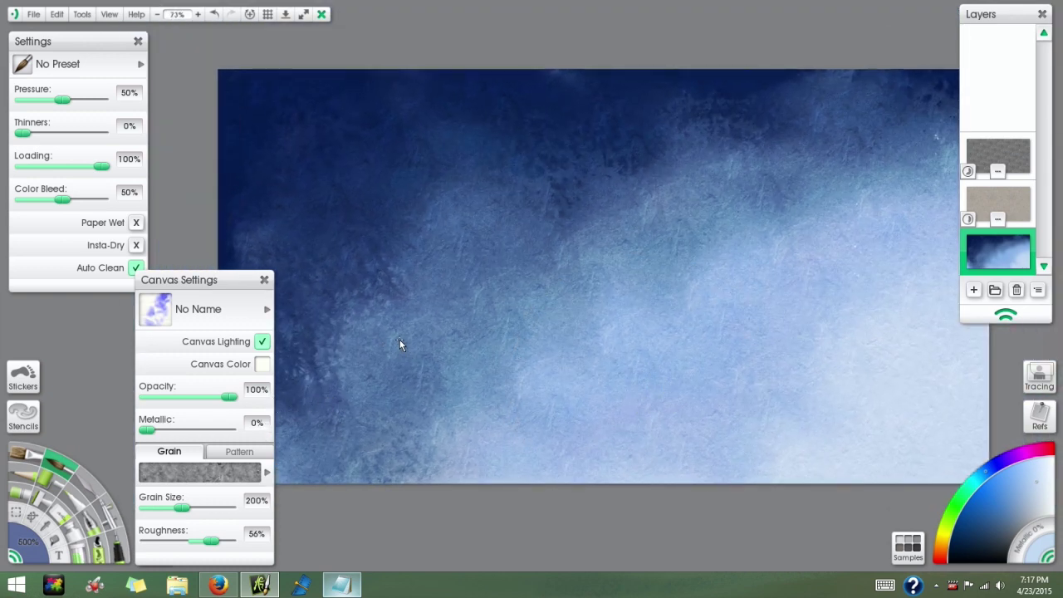
# Paint textured patches of sampled navy over the mid-blue area left of center with 71% canvas roughness and 15% color bleed
pyautogui.keyDown('alt'); pyautogui.click(380, 196); pyautogui.keyUp('alt')
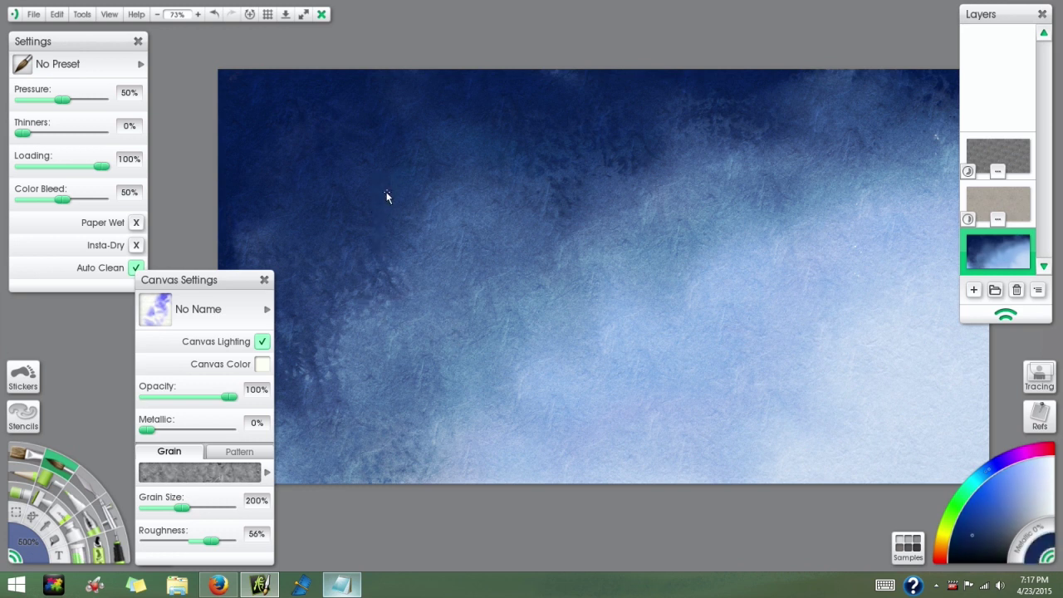
pyautogui.moveTo(211, 541); pyautogui.dragTo(216, 540)
pyautogui.moveTo(60, 200); pyautogui.dragTo(31, 206)
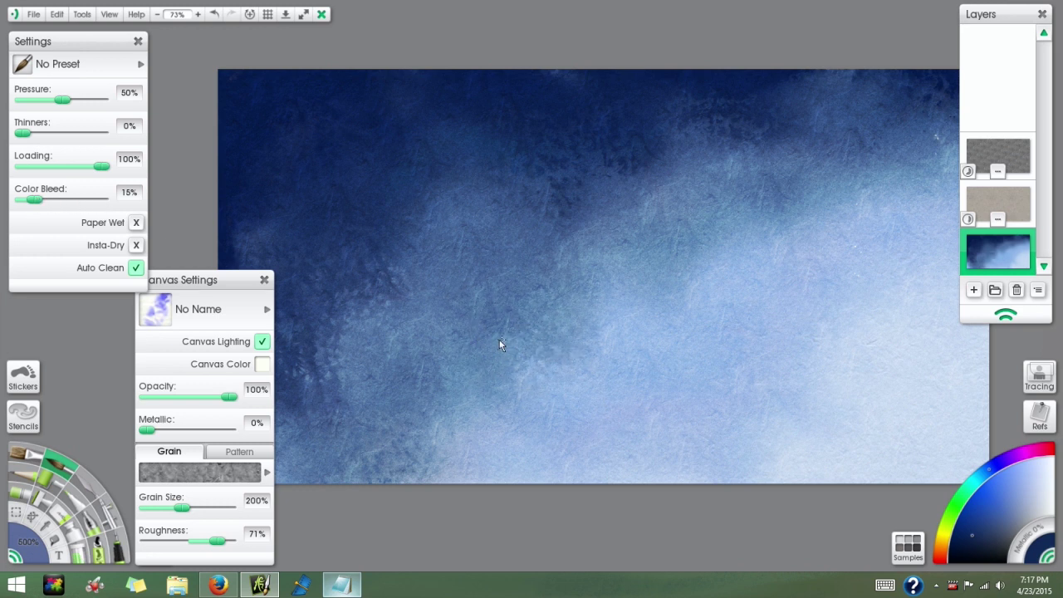
pyautogui.moveTo(501, 339); pyautogui.dragTo(510, 329)
pyautogui.moveTo(424, 380); pyautogui.dragTo(394, 424)
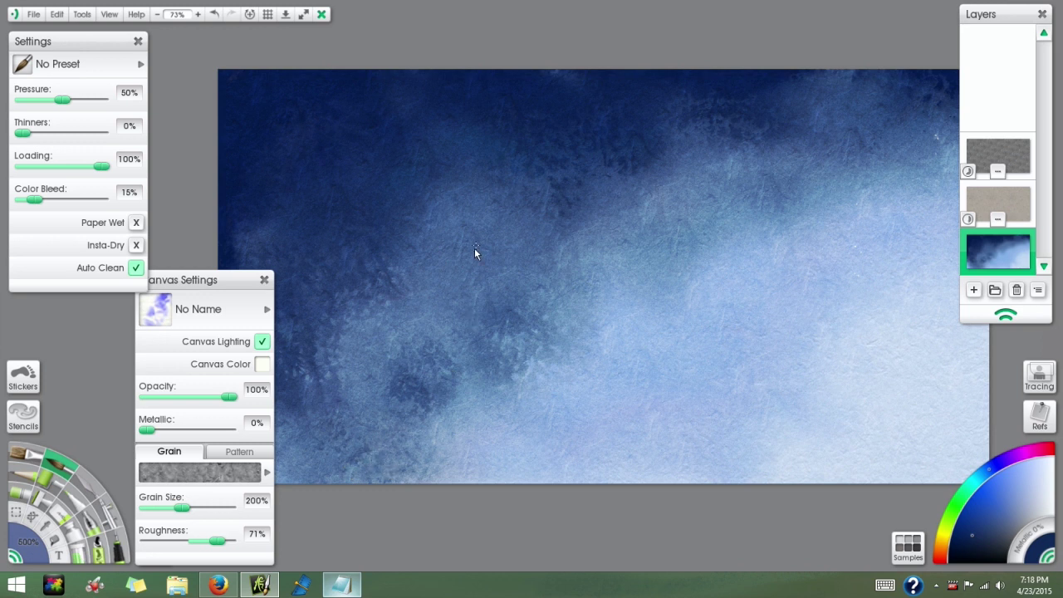
pyautogui.moveTo(527, 240); pyautogui.dragTo(440, 277)
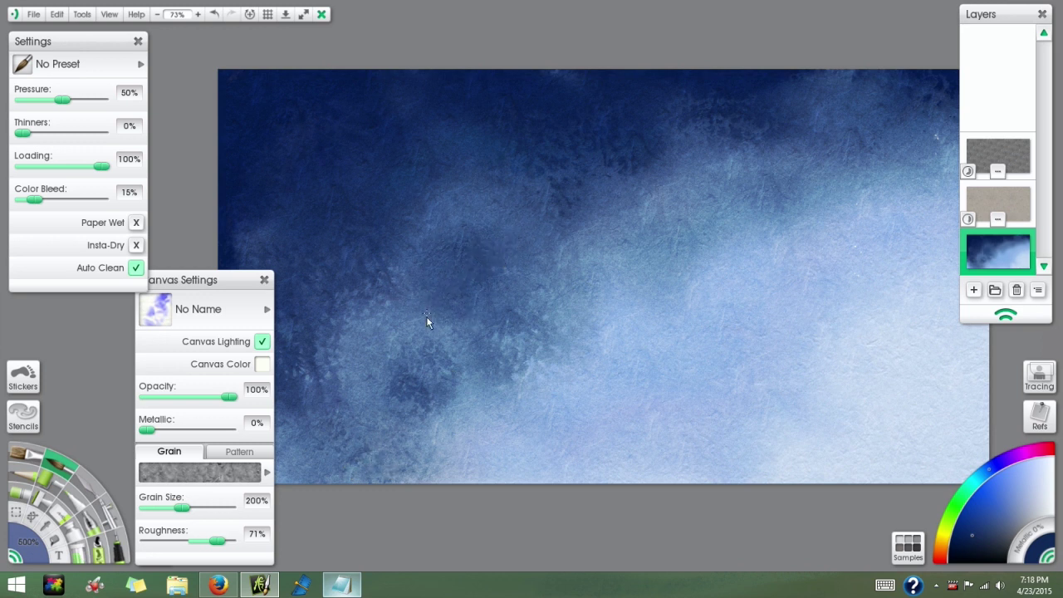
# Add speckled navy texture across the center at 89% canvas roughness and over the lower-left area at 65%
pyautogui.click(224, 540)
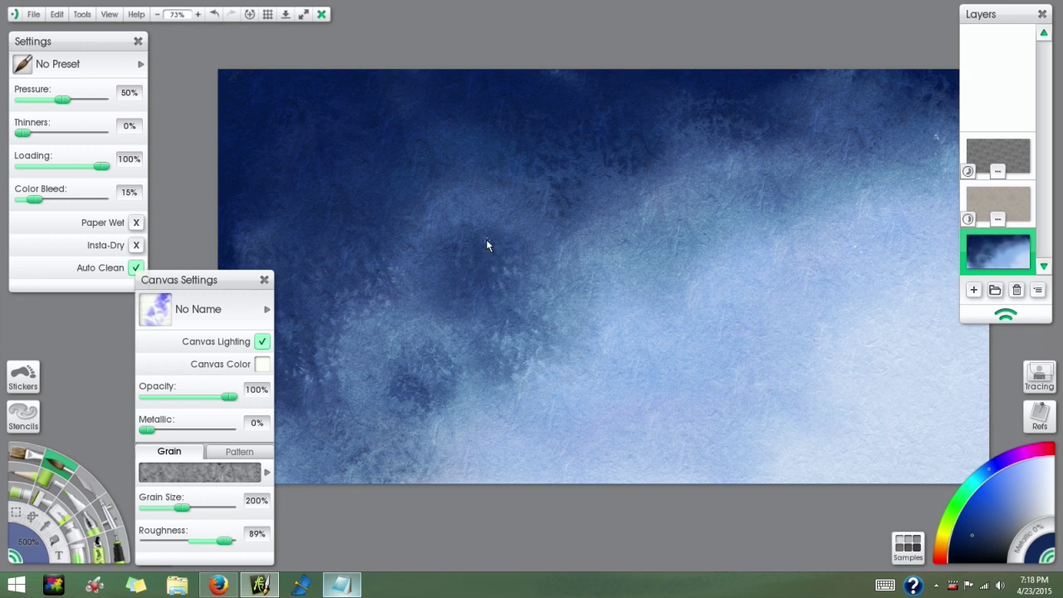
pyautogui.moveTo(604, 258)
pyautogui.mouseDown()
pyautogui.moveTo(672, 214)
pyautogui.moveTo(636, 260)
pyautogui.moveTo(711, 227)
pyautogui.moveTo(764, 183)
pyautogui.moveTo(612, 290)
pyautogui.moveTo(585, 294)
pyautogui.mouseUp()
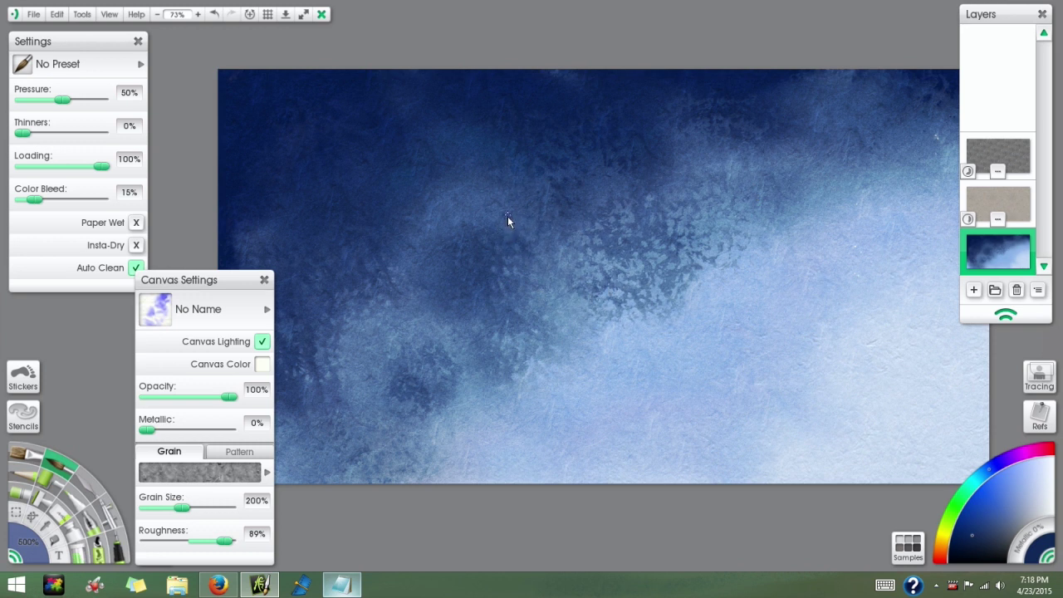
pyautogui.moveTo(427, 214); pyautogui.dragTo(488, 219)
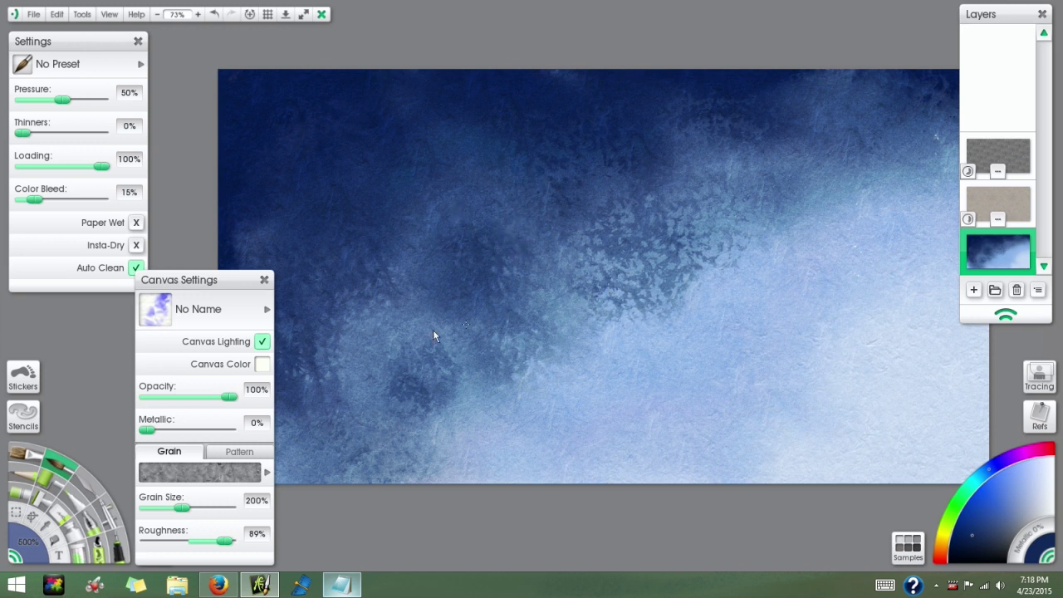
pyautogui.moveTo(225, 541); pyautogui.dragTo(214, 541)
pyautogui.moveTo(362, 348)
pyautogui.mouseDown()
pyautogui.moveTo(400, 313)
pyautogui.moveTo(367, 353)
pyautogui.mouseUp()
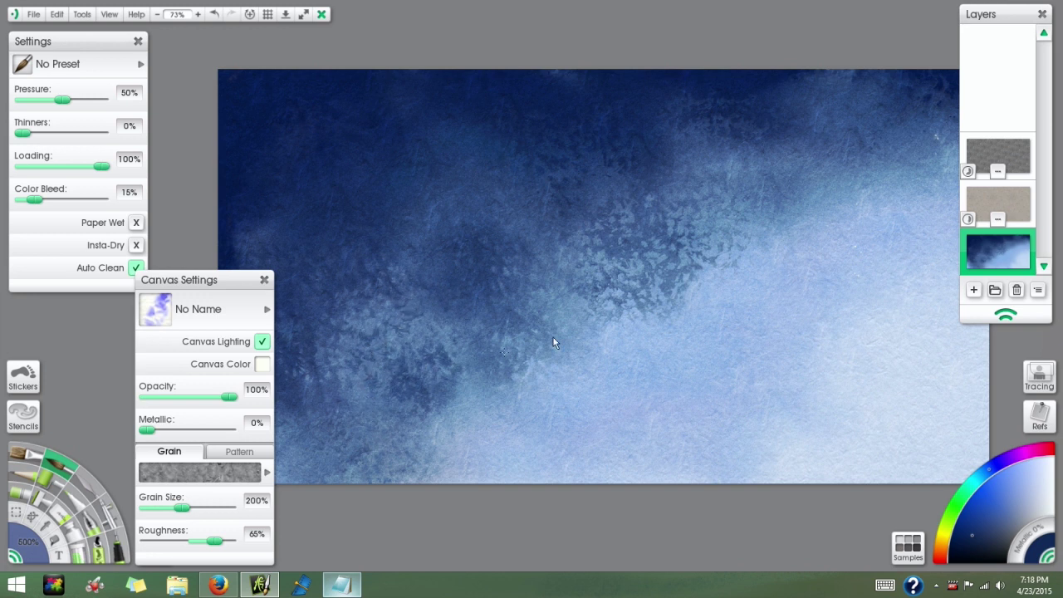
# Soften the speckled center edge with sampled light blue and paint a sampled mid-blue patch over the lower middle
pyautogui.keyDown('alt'); pyautogui.click(610, 385); pyautogui.keyUp('alt')
pyautogui.moveTo(643, 307)
pyautogui.mouseDown()
pyautogui.moveTo(673, 310)
pyautogui.moveTo(661, 300)
pyautogui.moveTo(721, 287)
pyautogui.mouseUp()
pyautogui.moveTo(757, 256)
pyautogui.mouseDown()
pyautogui.moveTo(777, 286)
pyautogui.moveTo(733, 292)
pyautogui.mouseUp()
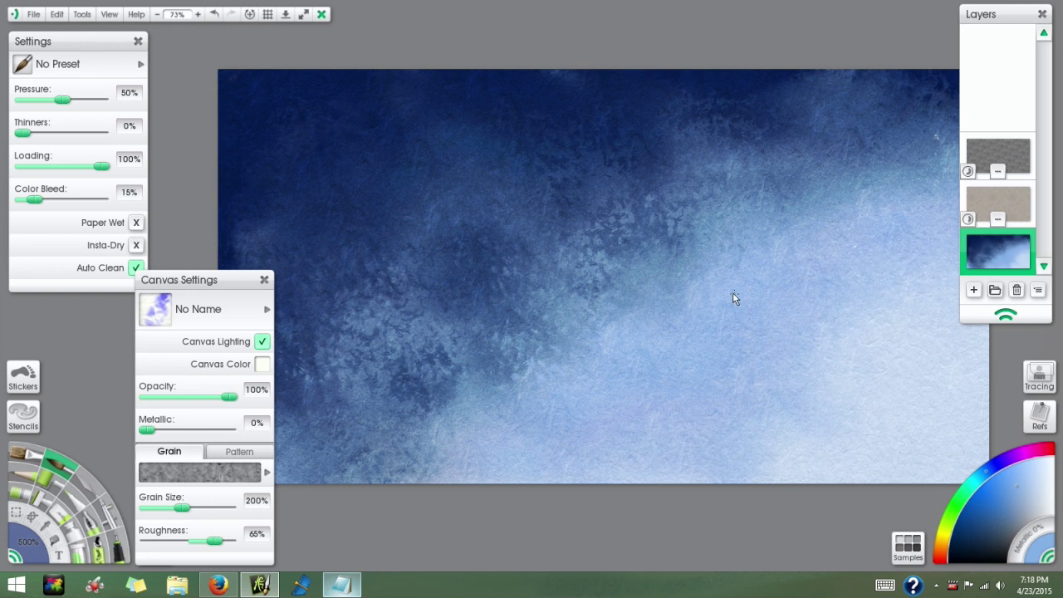
pyautogui.keyDown('alt'); pyautogui.click(666, 234); pyautogui.keyUp('alt')
pyautogui.moveTo(672, 328)
pyautogui.mouseDown()
pyautogui.moveTo(604, 372)
pyautogui.moveTo(527, 453)
pyautogui.moveTo(535, 434)
pyautogui.mouseUp()
# Speckle mid-blue over the pale area right of center, raising the canvas roughness to 100% and finishing at 90%
pyautogui.moveTo(215, 540); pyautogui.dragTo(240, 541)
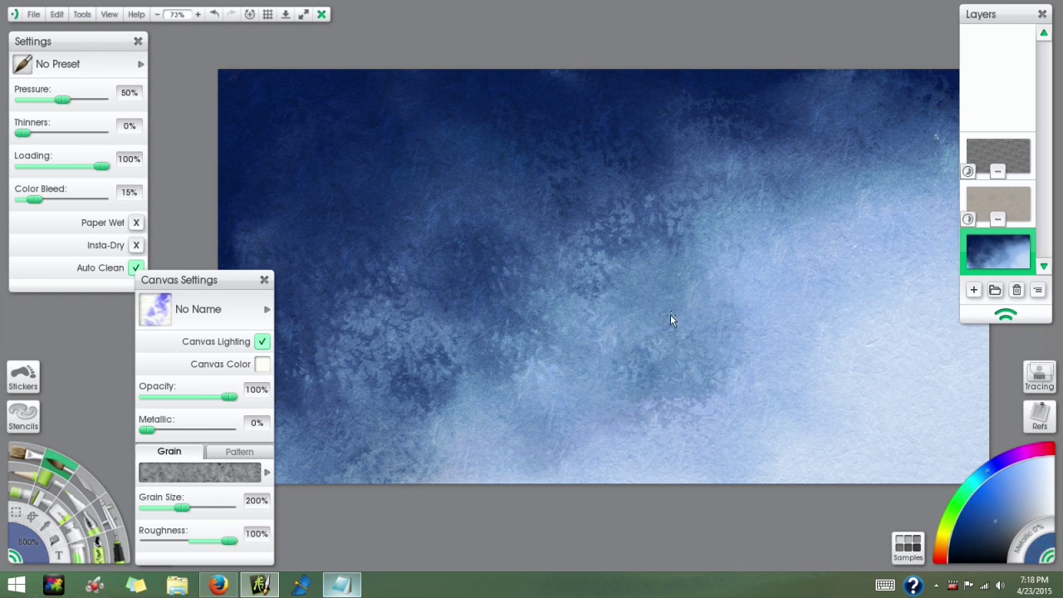
pyautogui.moveTo(804, 280); pyautogui.dragTo(791, 289)
pyautogui.click(221, 540)
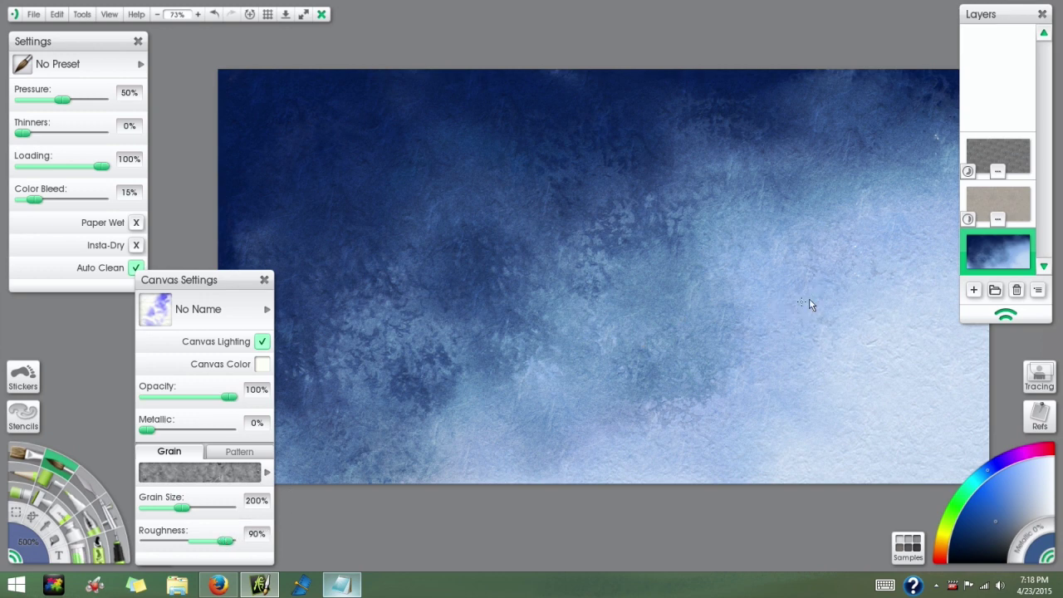
pyautogui.scroll(3, 819, 280)
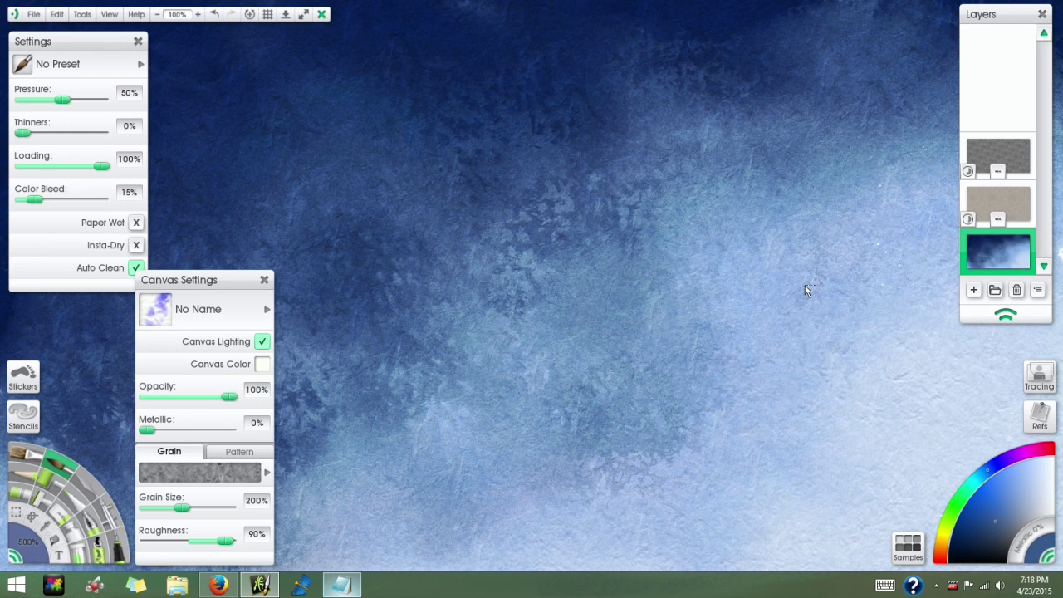
pyautogui.scroll(-3, 812, 321)
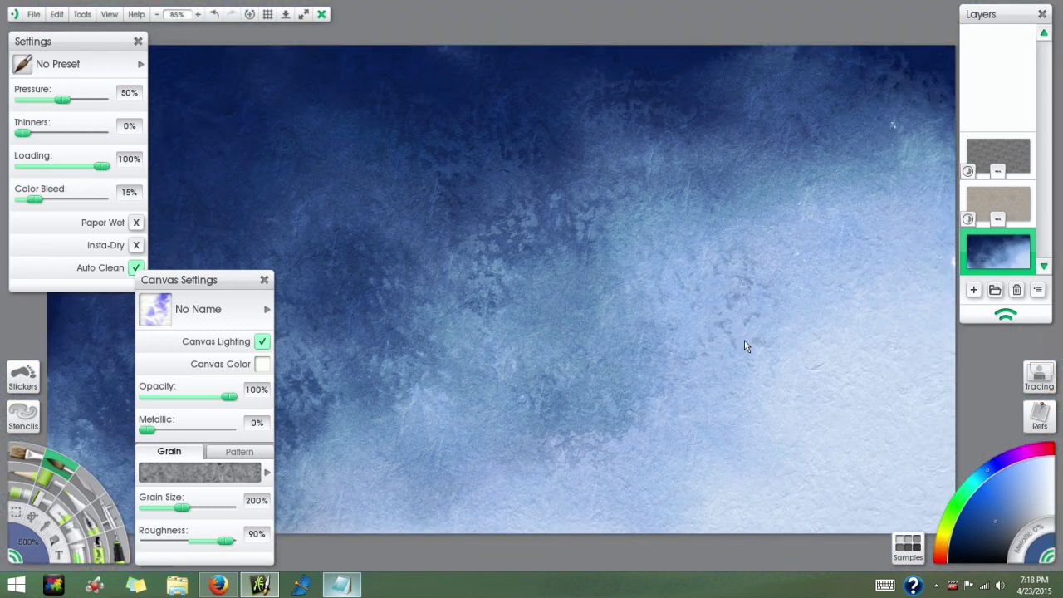
pyautogui.scroll(3, 764, 415)
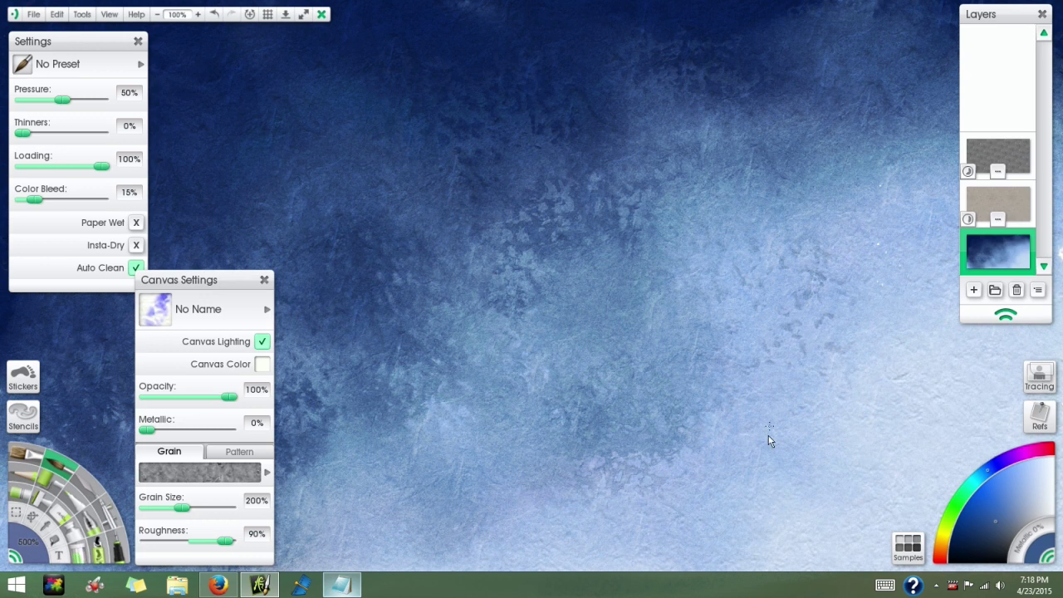
pyautogui.scroll(-4, 766, 433)
pyautogui.scroll(2, 607, 407)
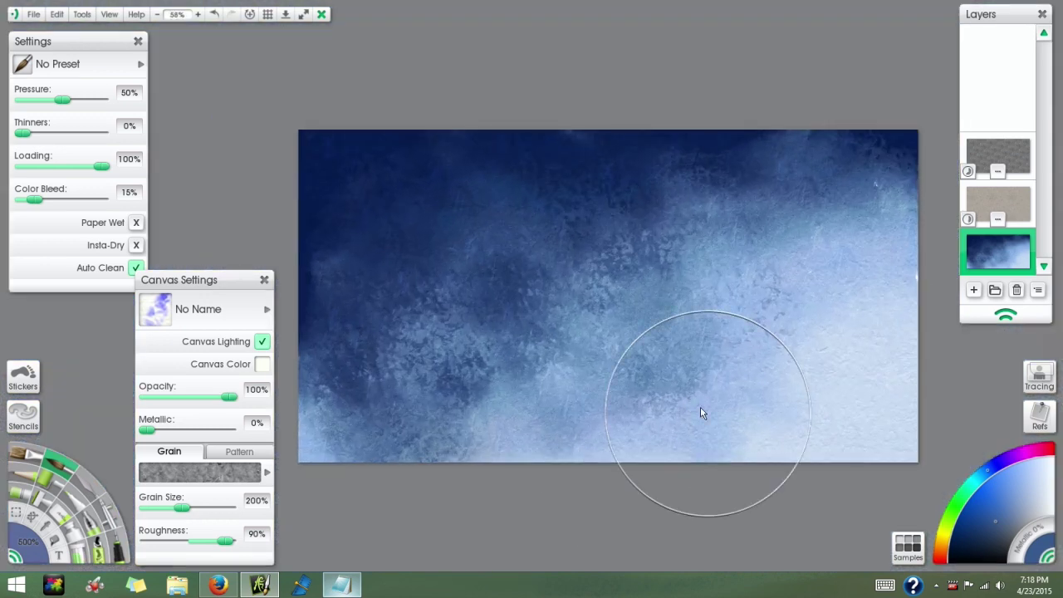
# Sample a pale blue near the right edge of the wash and reduce the brush size to 414%
pyautogui.moveTo(754, 436); pyautogui.dragTo(713, 426)
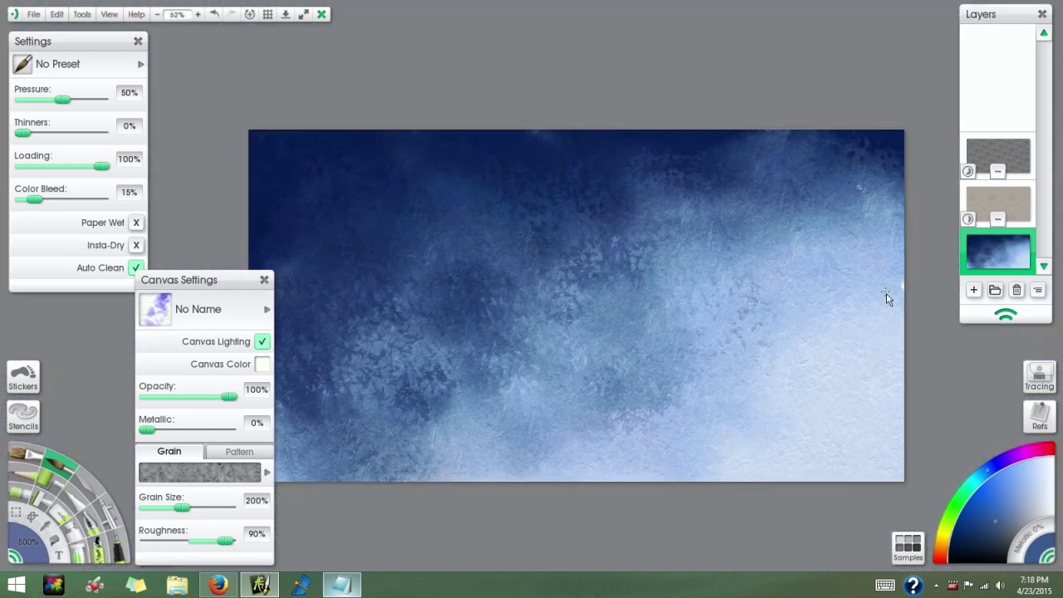
pyautogui.moveTo(922, 312); pyautogui.dragTo(799, 335)
pyautogui.keyDown('alt'); pyautogui.click(899, 287); pyautogui.keyUp('alt')
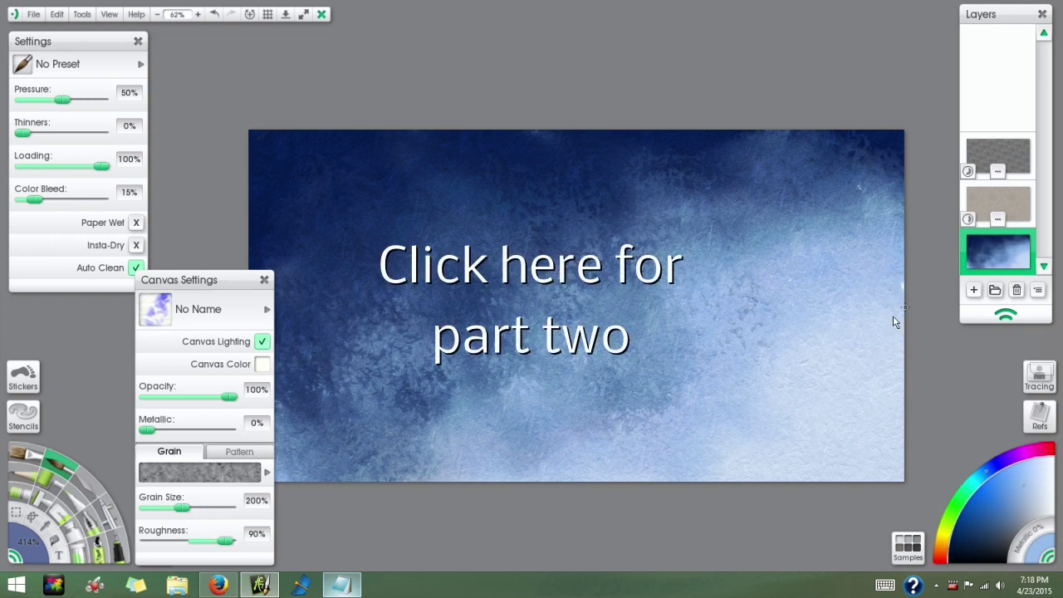